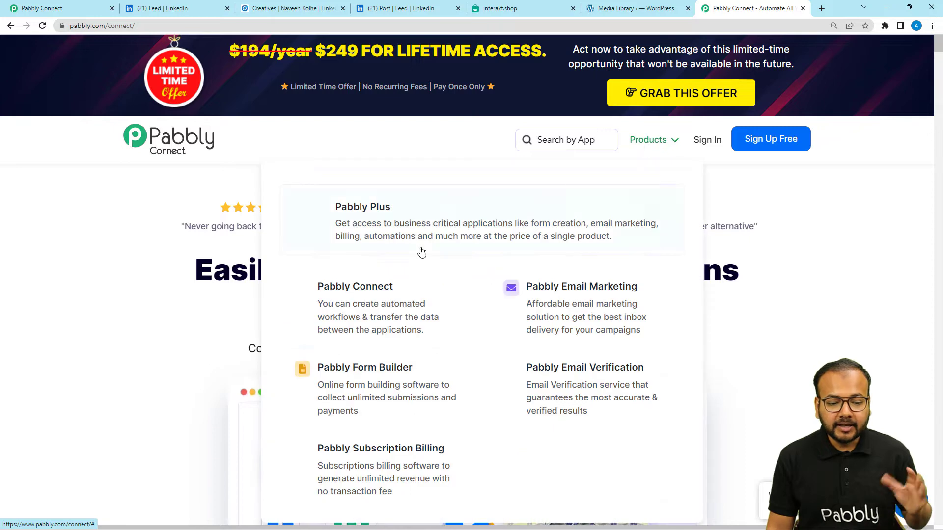
Switch to the Pabbly Connect dashboard tab listing the existing workflows
left_click(72, 9)
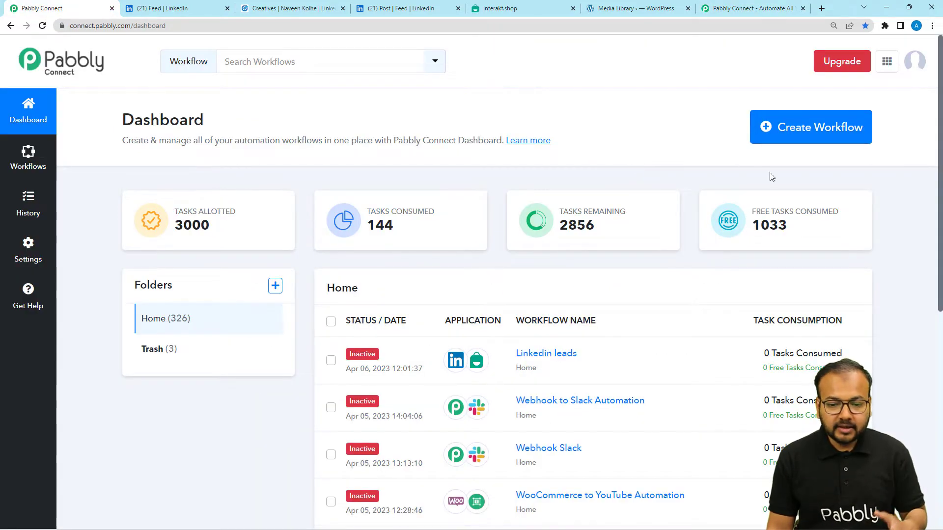
Create a workflow named 'LinkedIn Lead Forms to WhatsApp' and open its editor
left_click(811, 137)
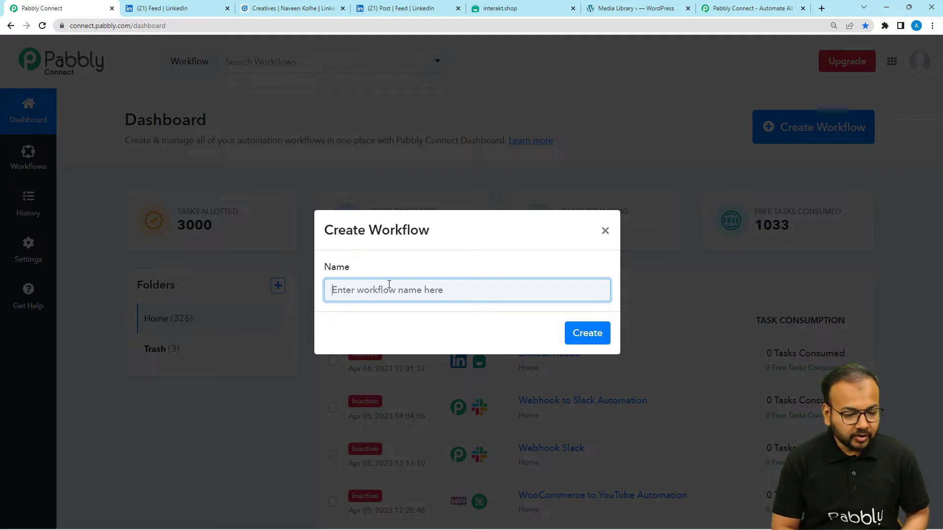
type("LinkedIn Lead Forms to WhatsApp")
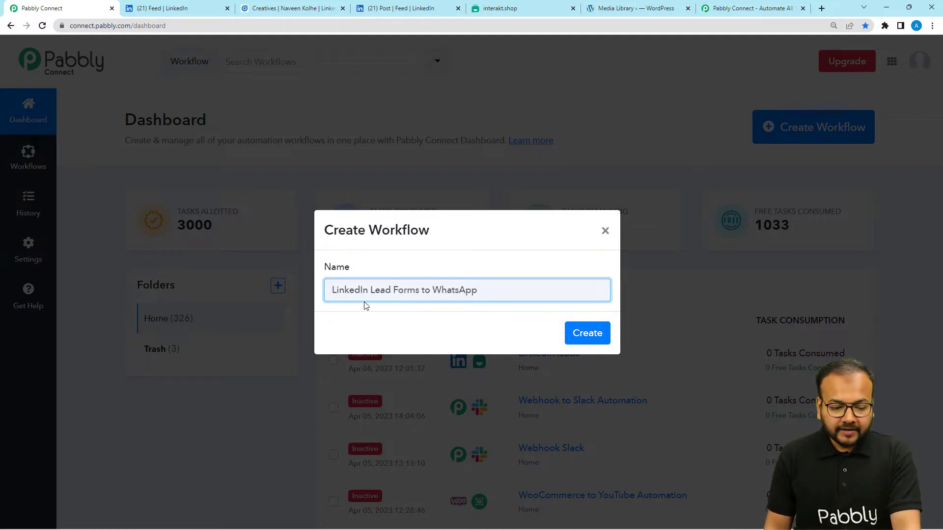
left_click(587, 333)
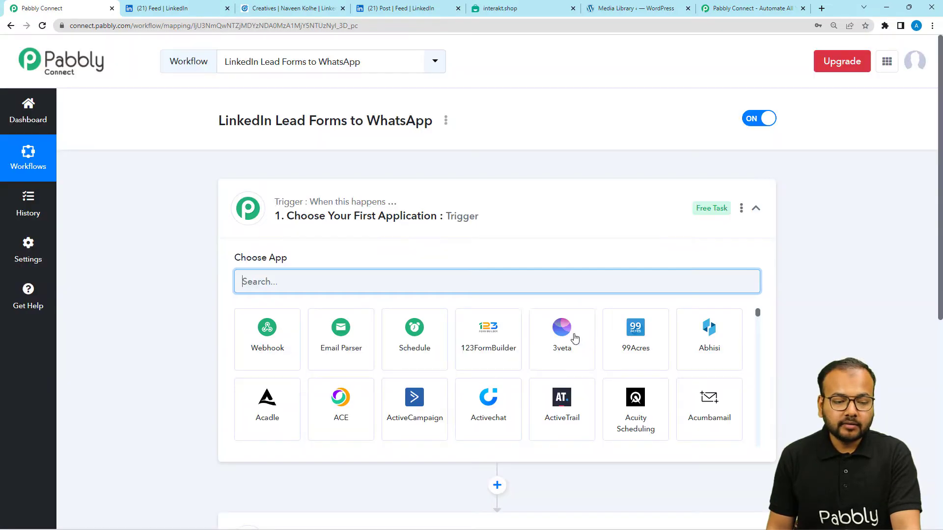
left_click(442, 212)
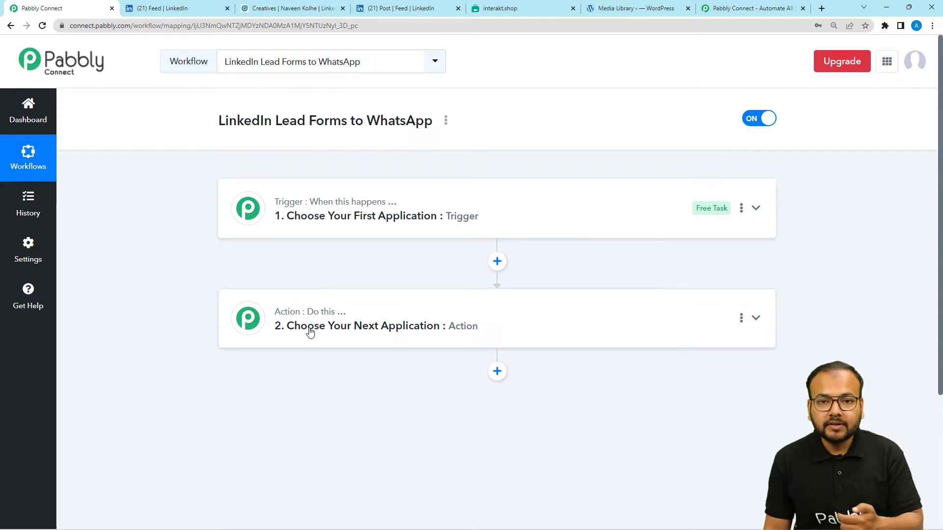
left_click(325, 229)
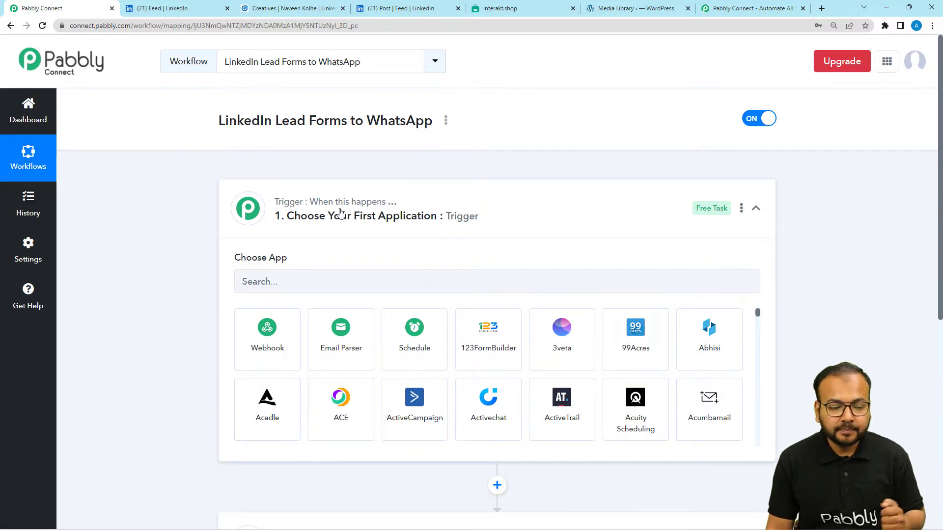
scroll(314, 190, "down", 1)
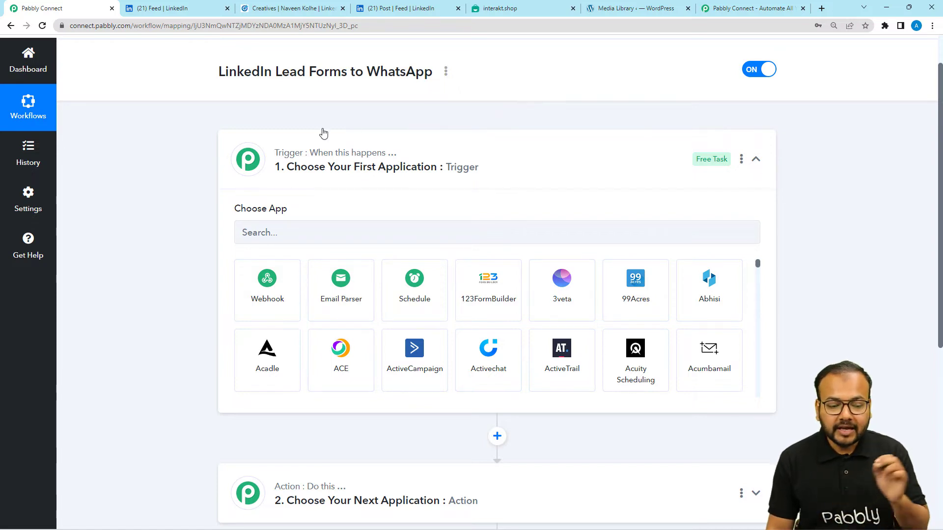
scroll(327, 344, "down", 2)
Set LinkedIn Lead Gen Forms as the trigger app with the event New Lead Gen Form Response
scroll(326, 399, "up", 2)
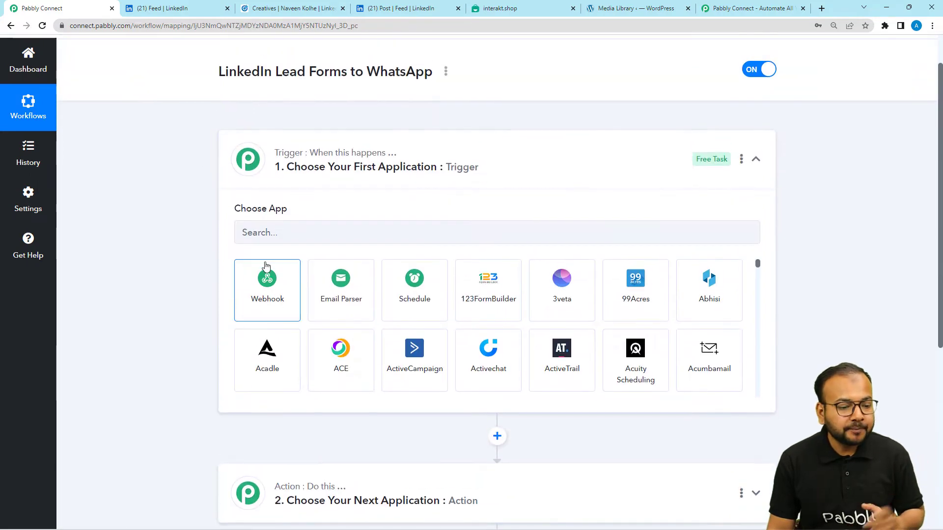
left_click(295, 228)
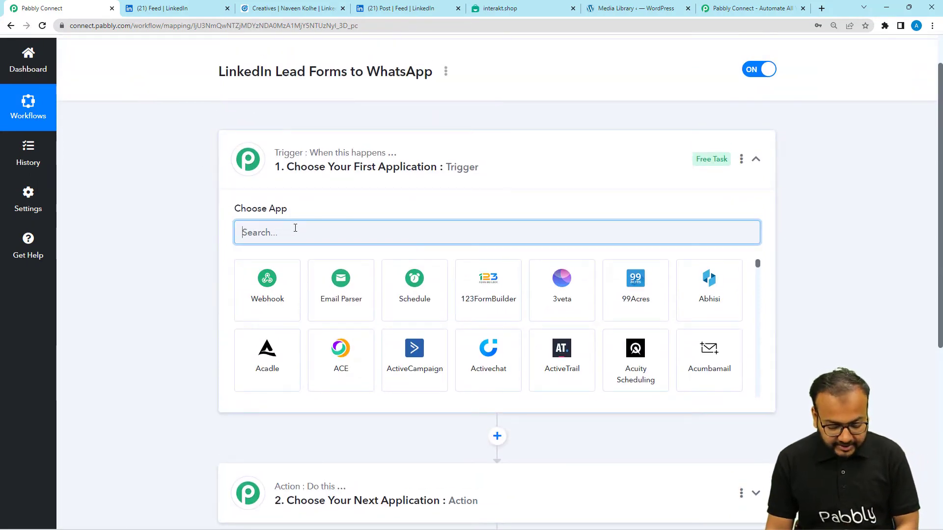
type("linked")
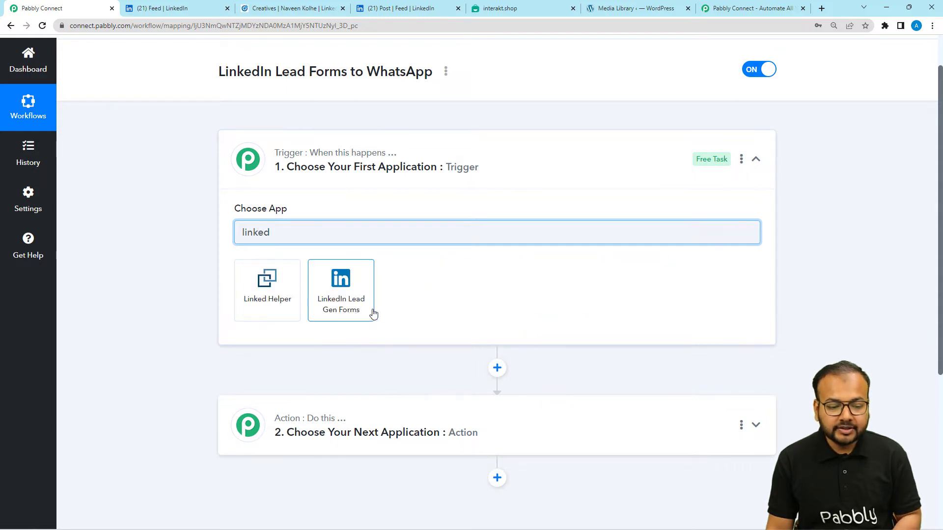
left_click(342, 313)
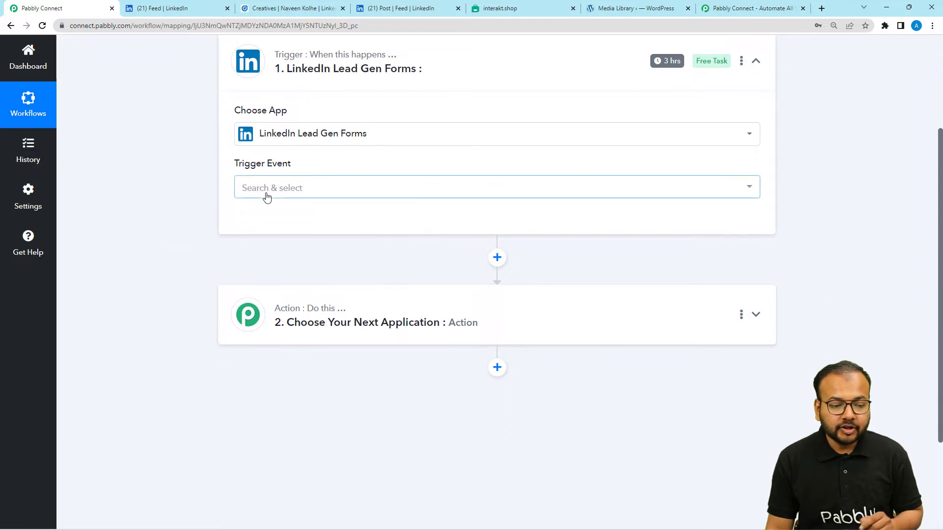
left_click(266, 195)
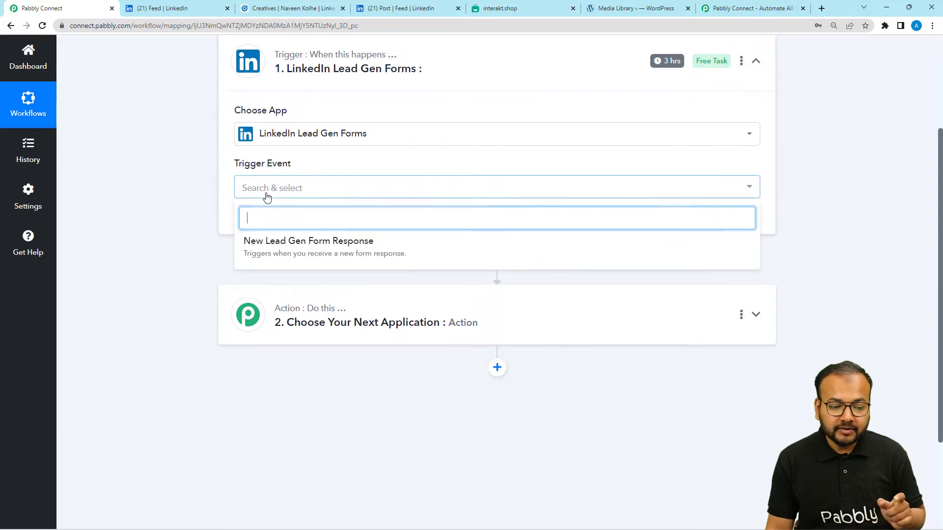
left_click(306, 254)
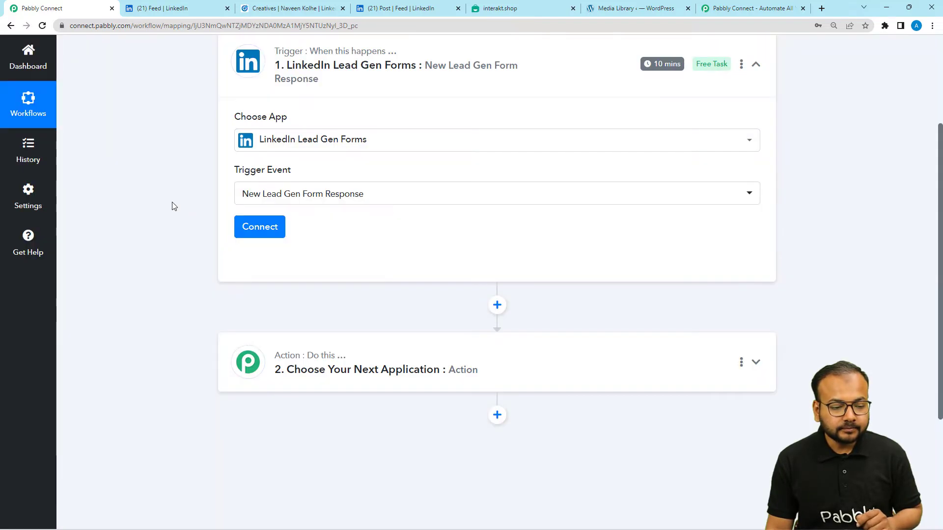
Add a new LinkedIn Lead Gen Forms connection by signing in to LinkedIn in the popup
left_click(271, 234)
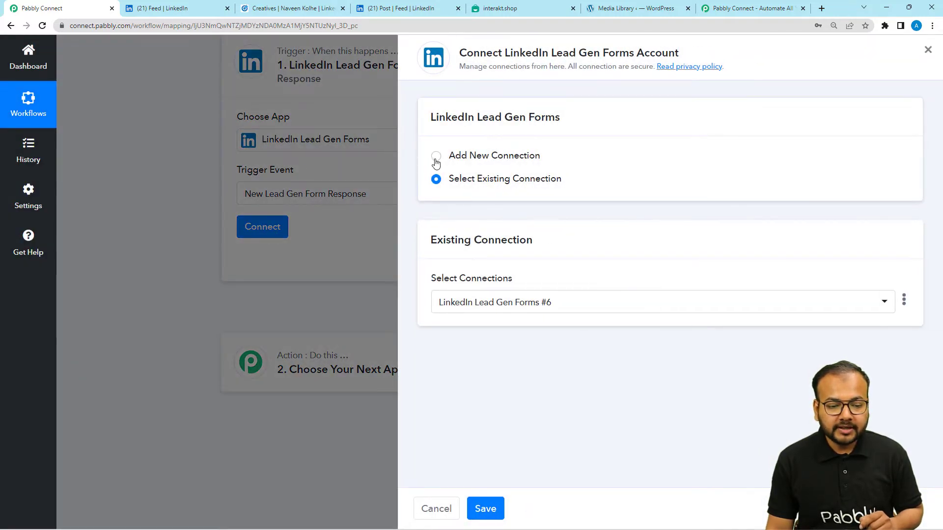
left_click(436, 158)
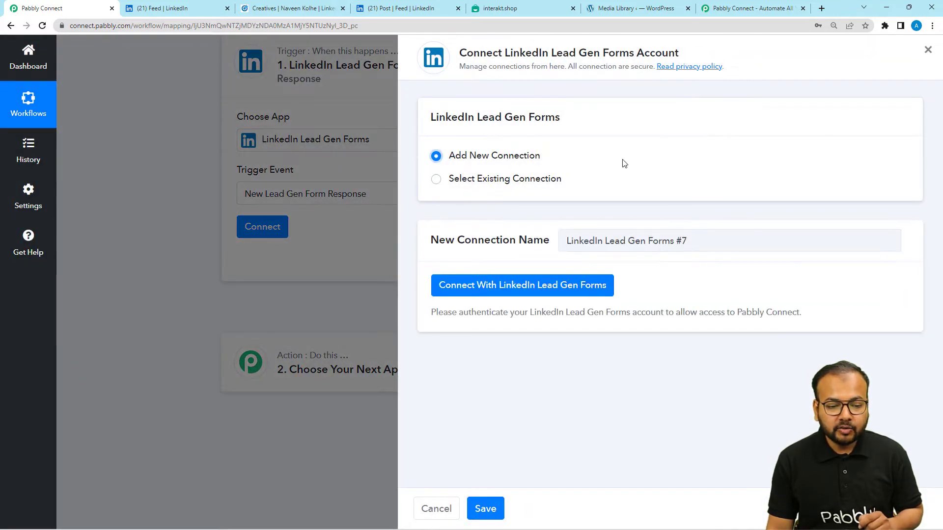
left_click(599, 285)
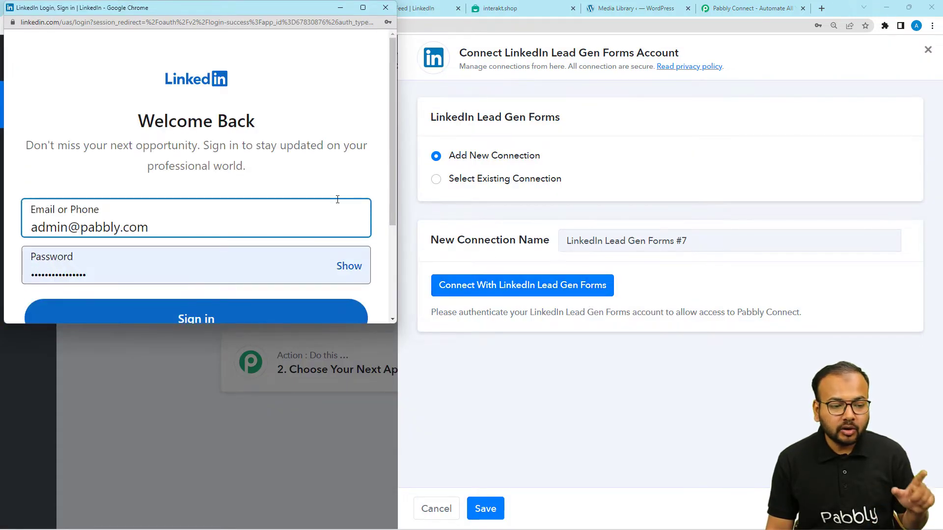
scroll(337, 199, "down", 3)
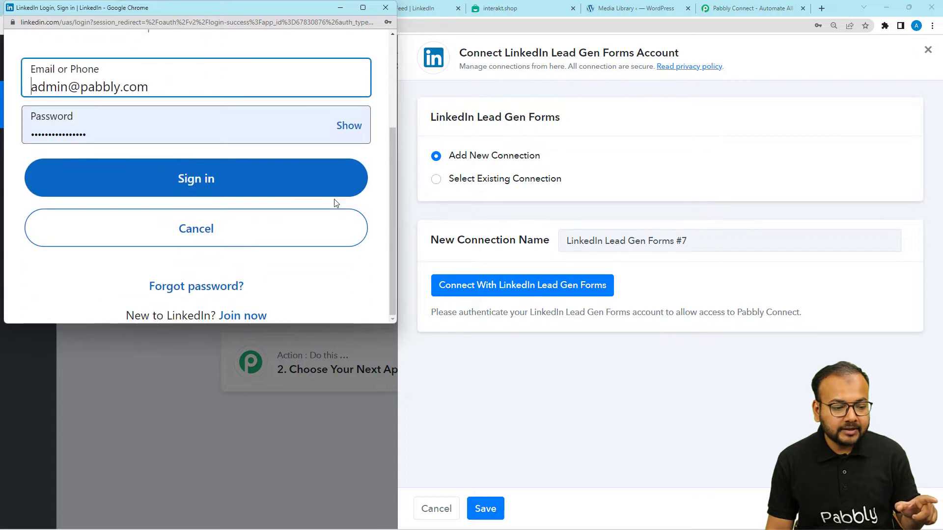
left_click(257, 187)
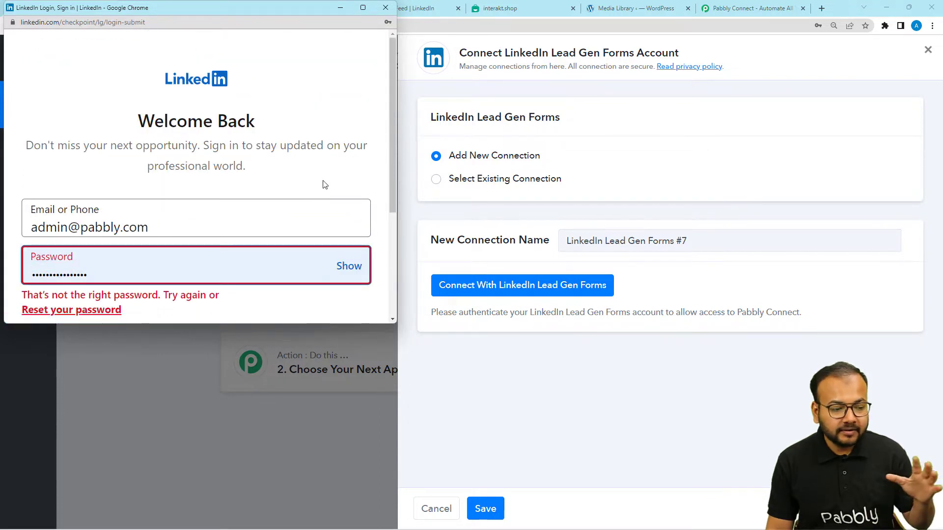
scroll(322, 240, "down", 2)
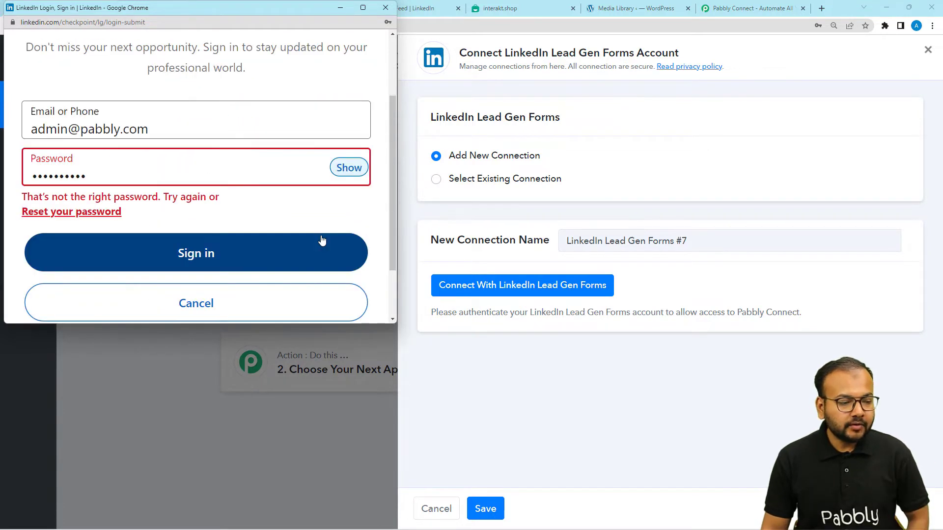
left_click(161, 252)
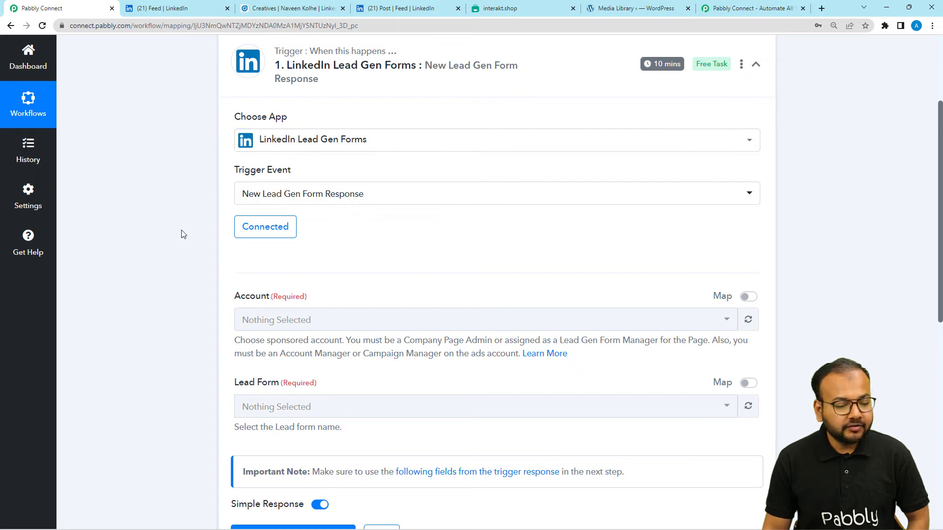
Refresh the trigger's ad accounts so Account and Sample LeadGen Form fill in, then view Campaign Manager
scroll(187, 236, "down", 1)
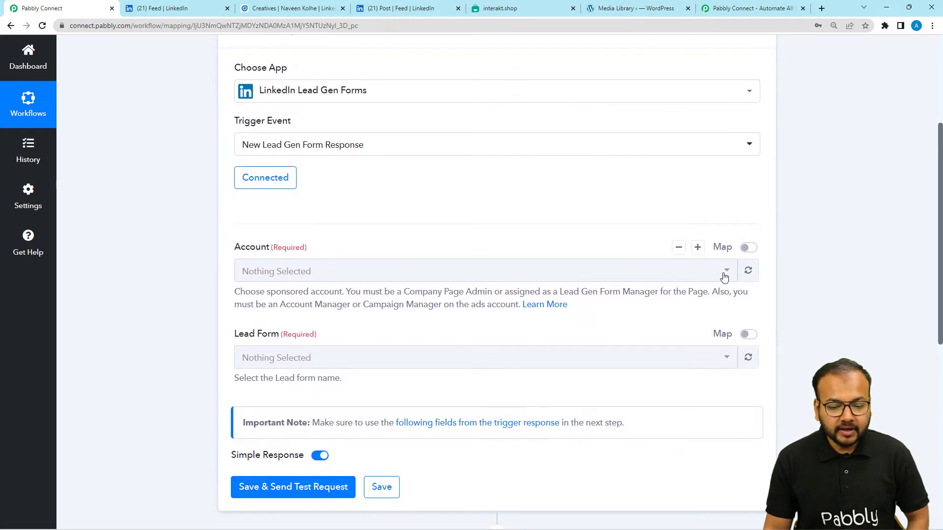
left_click(748, 271)
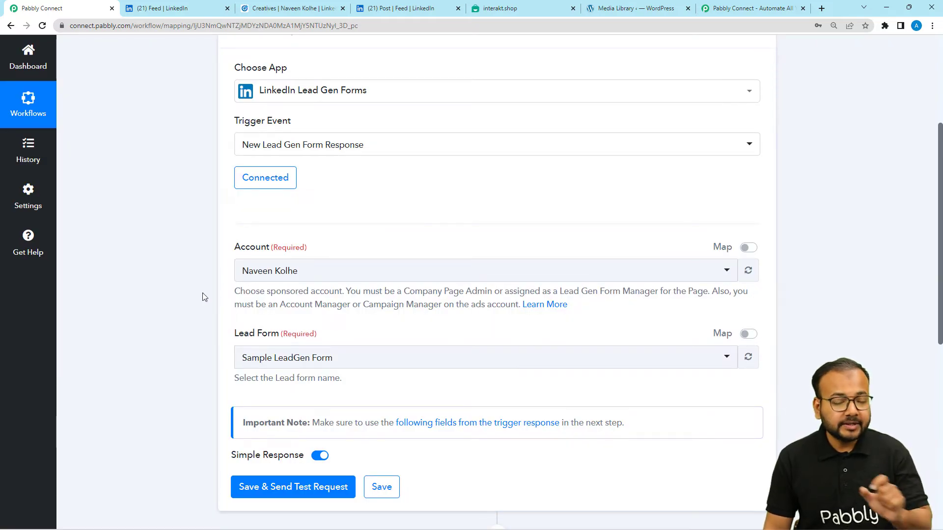
scroll(202, 293, "down", 2)
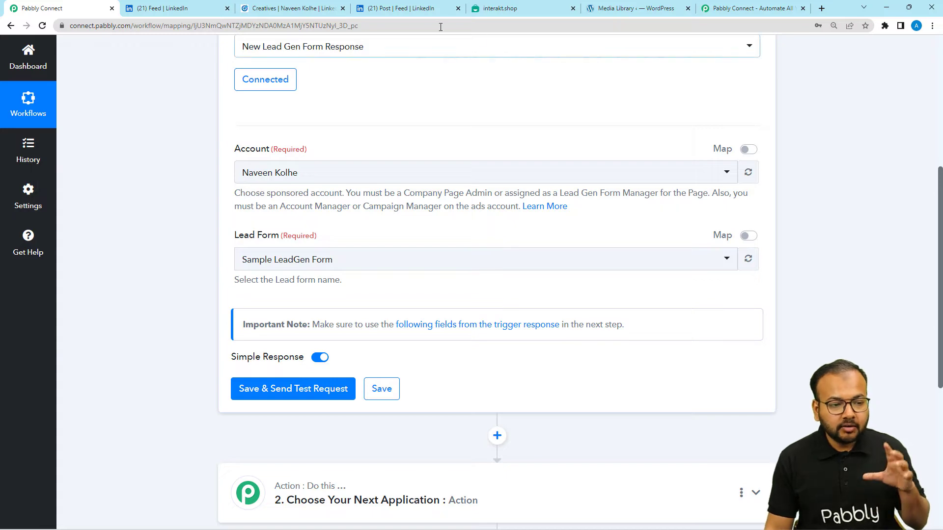
left_click(303, 11)
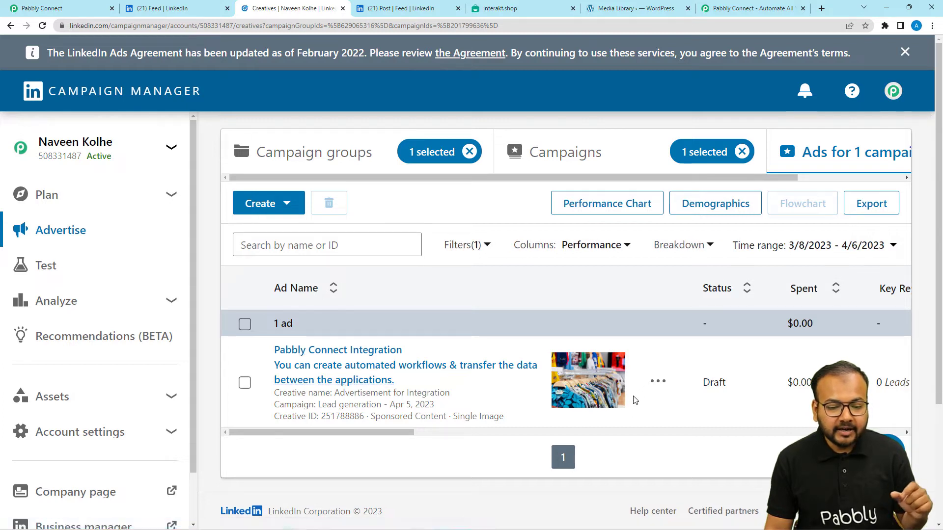
Open the campaign of the Pabbly Connect Integration ad from its options menu
left_click(658, 381)
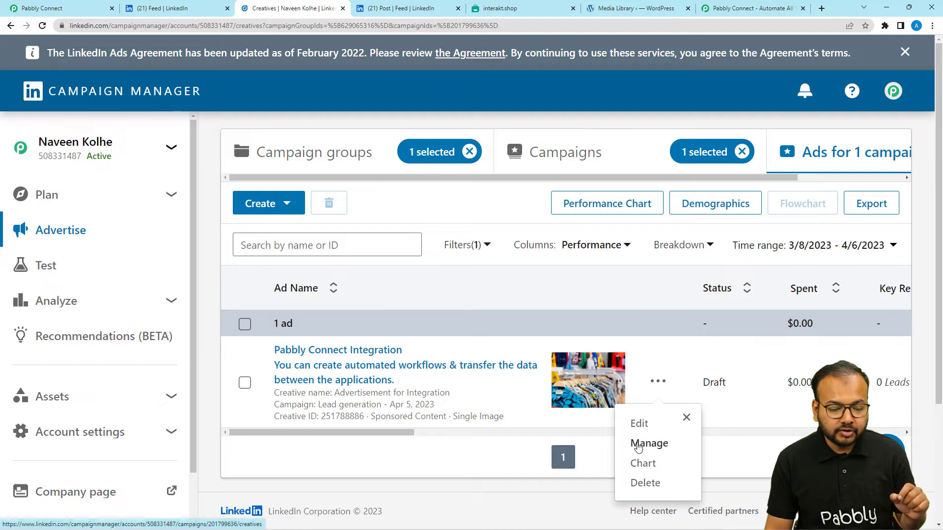
left_click(641, 443)
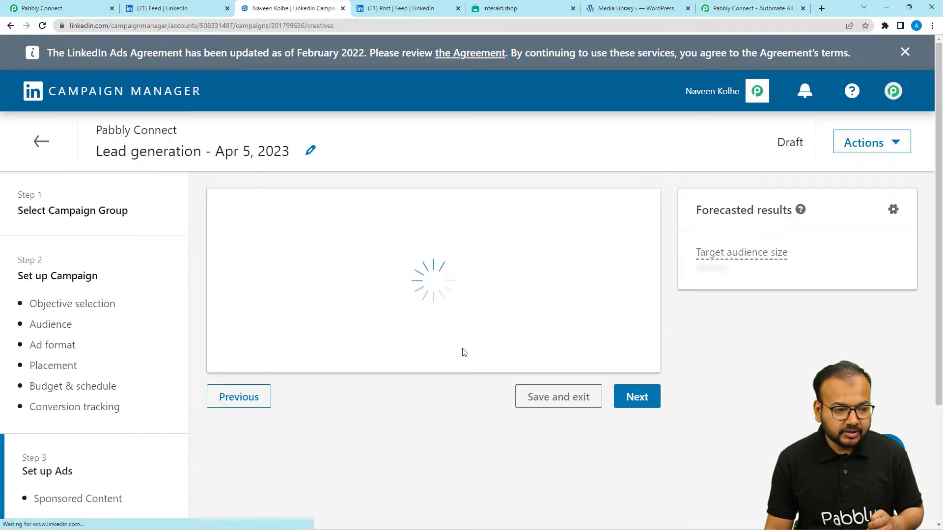
scroll(464, 349, "down", 1)
scroll(463, 348, "down", 1)
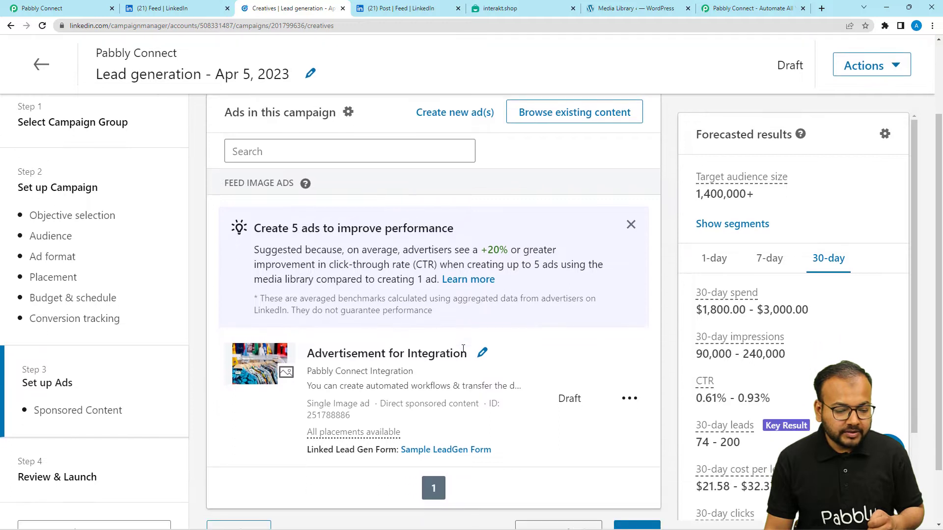
scroll(463, 349, "down", 1)
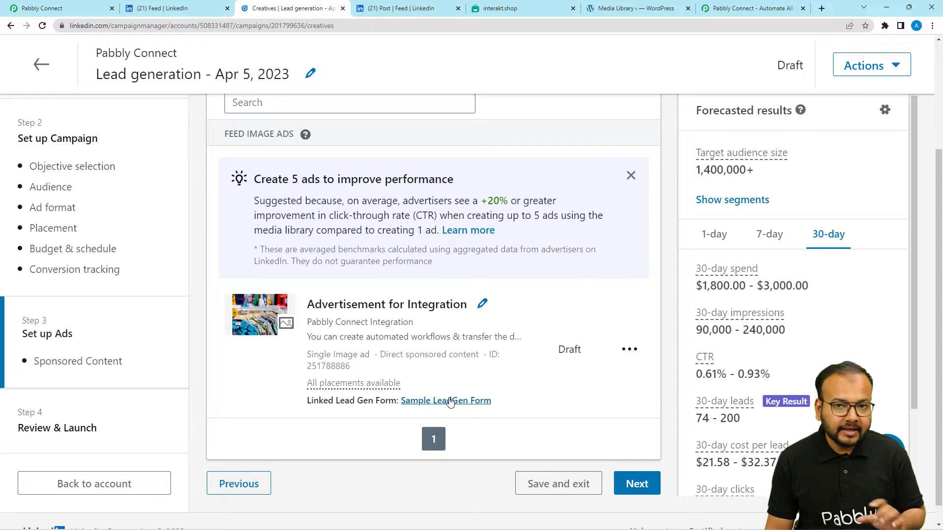
In Pabbly Connect, confirm Sample LeadGen Form is the trigger's selected lead form
left_click(45, 7)
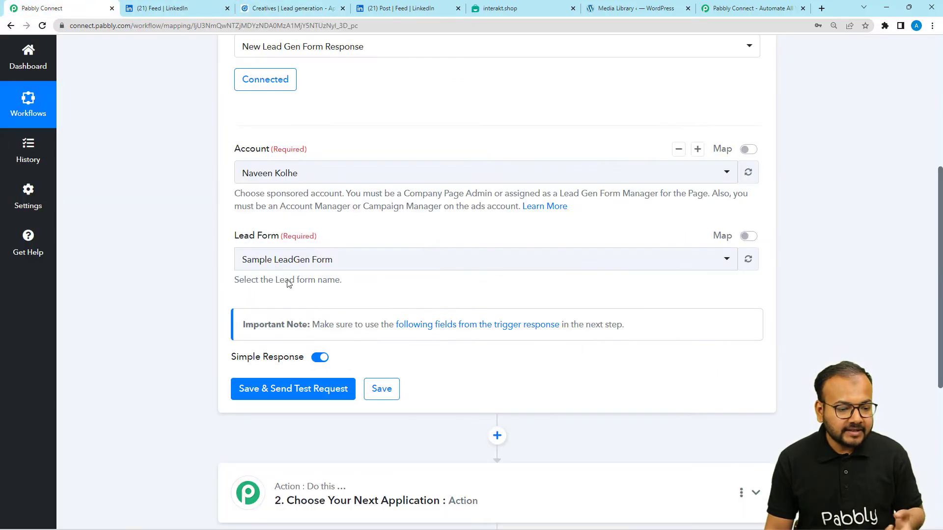
left_click(255, 270)
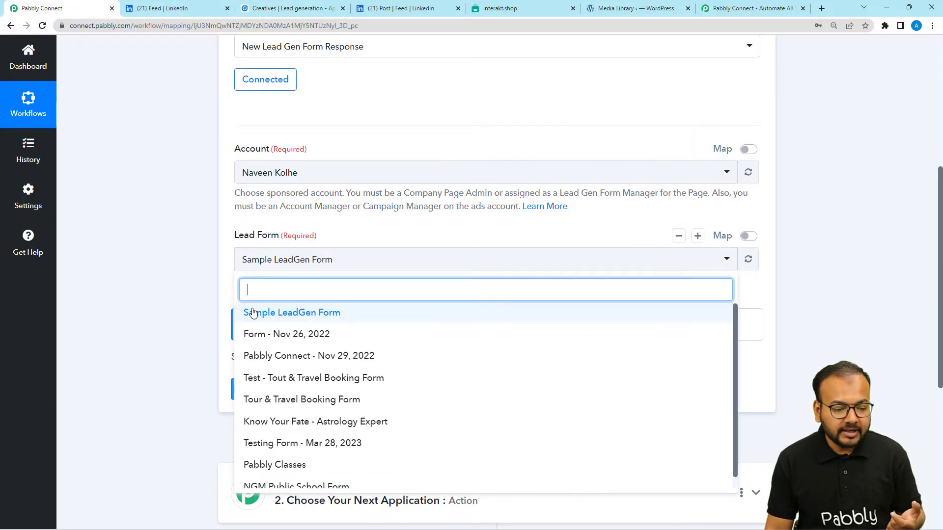
left_click(249, 311)
left_click(216, 284)
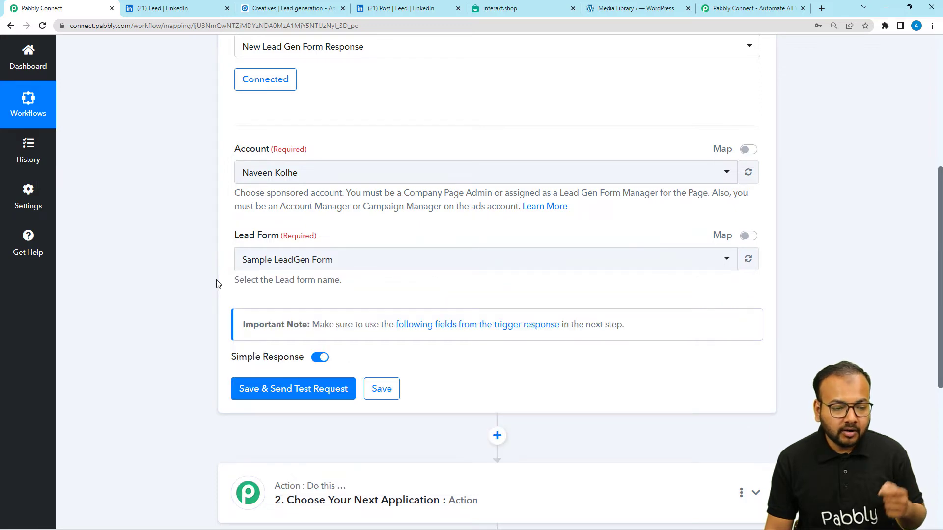
Open the Lead generation - Apr 5, 2023 campaign and preview the Pabbly Connect Integration ad
left_click(292, 8)
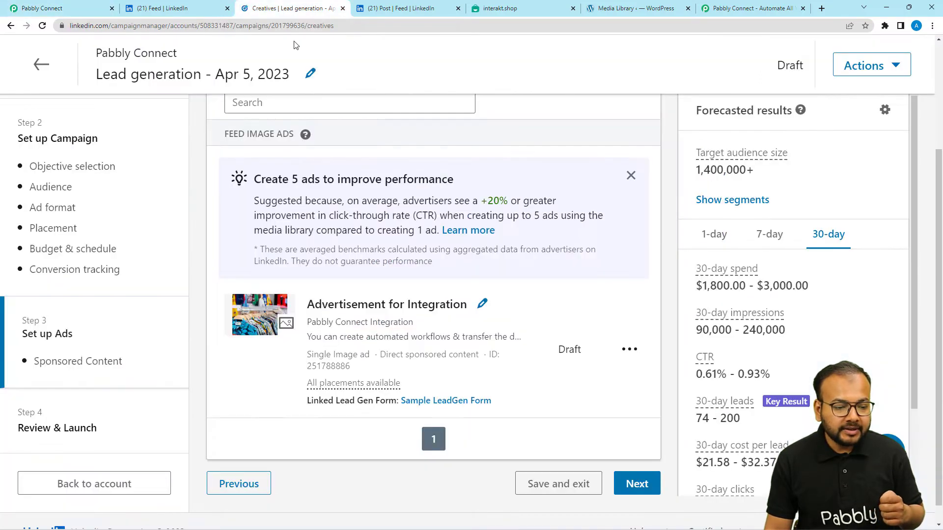
left_click(41, 64)
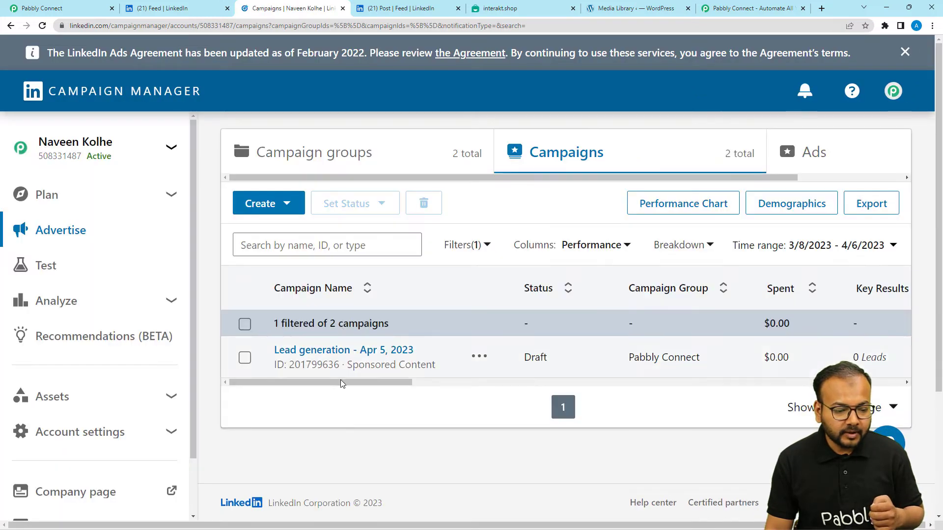
left_click(339, 351)
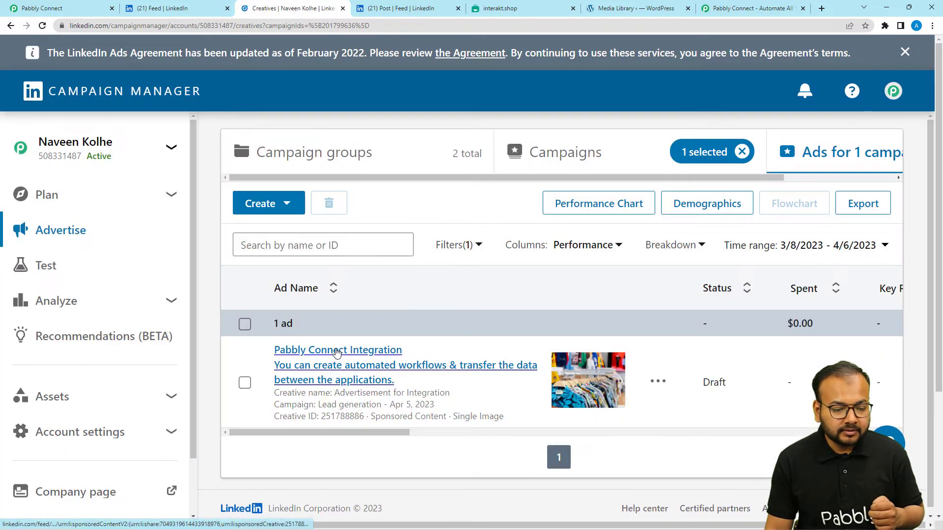
left_click(337, 350)
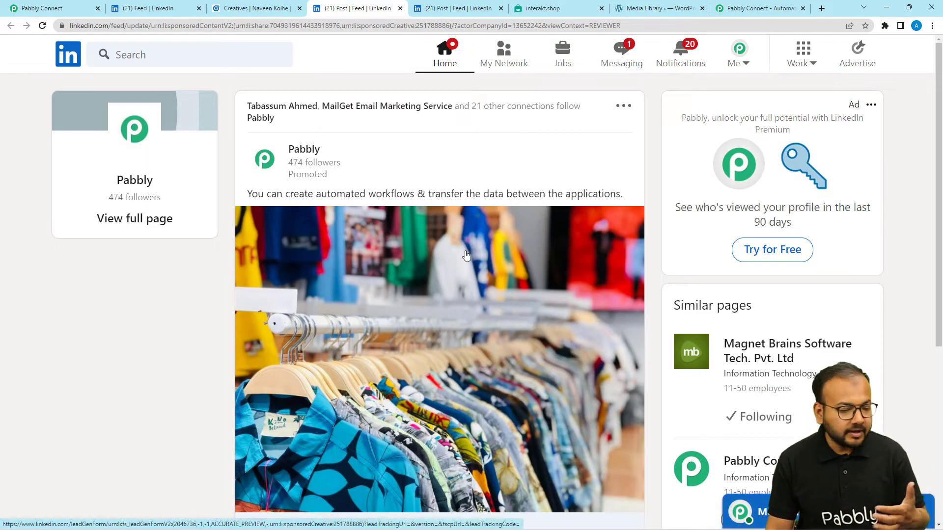
Open the ad's lead form, enter a test e-mail address, autofill the phone number, and submit
scroll(467, 255, "down", 1)
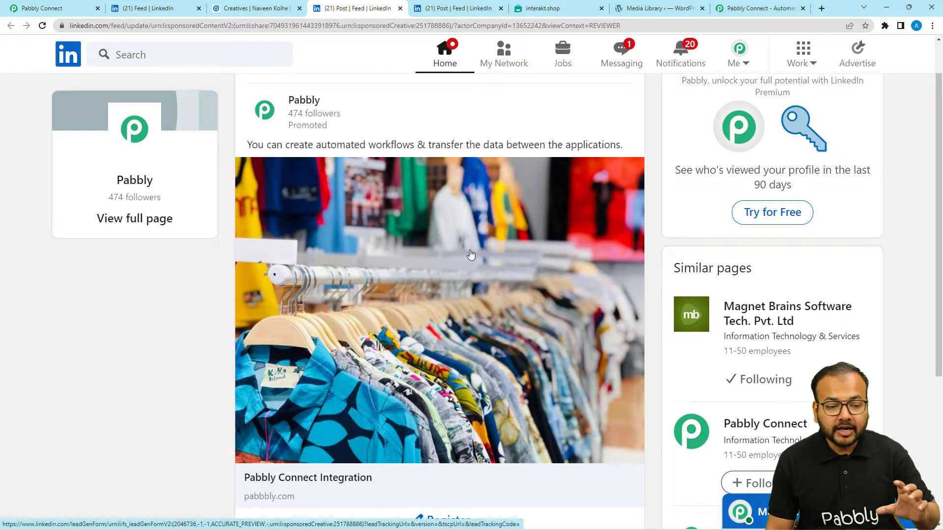
scroll(471, 252, "down", 3)
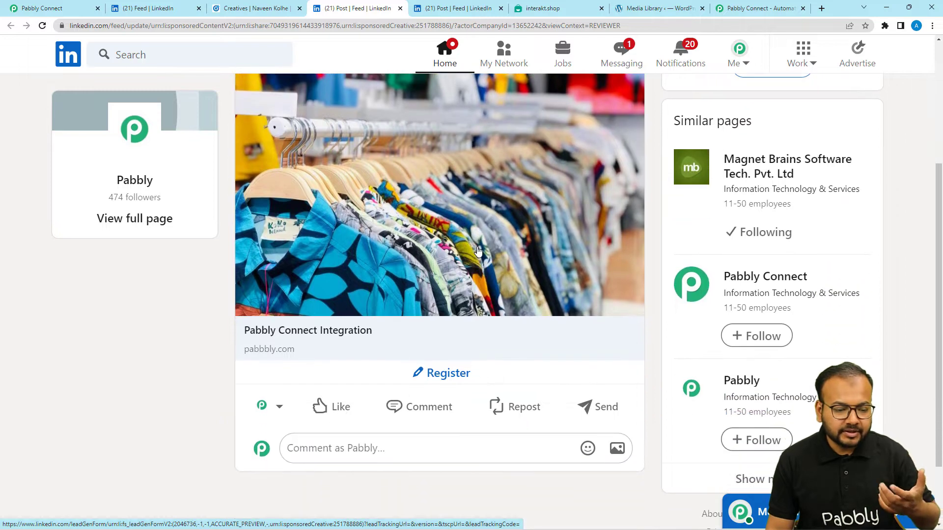
left_click(447, 232)
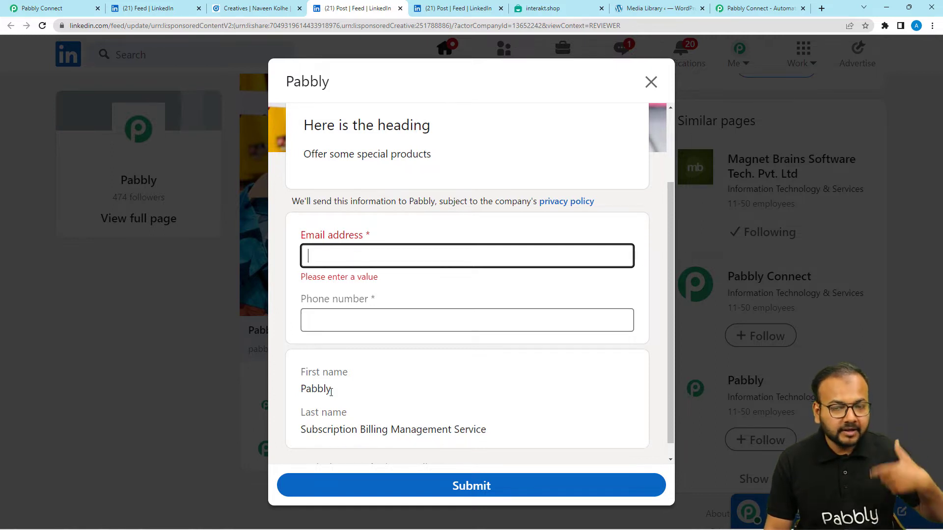
scroll(330, 392, "up", 2)
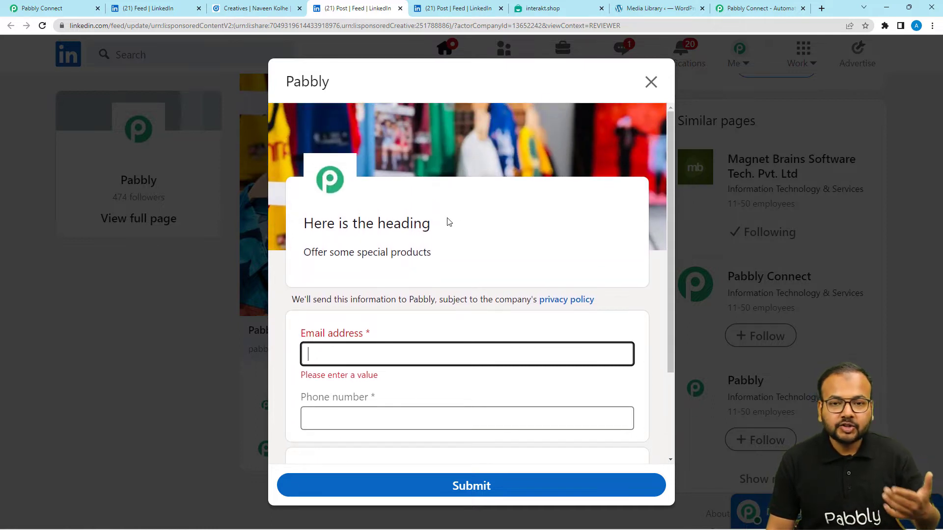
scroll(448, 222, "down", 2)
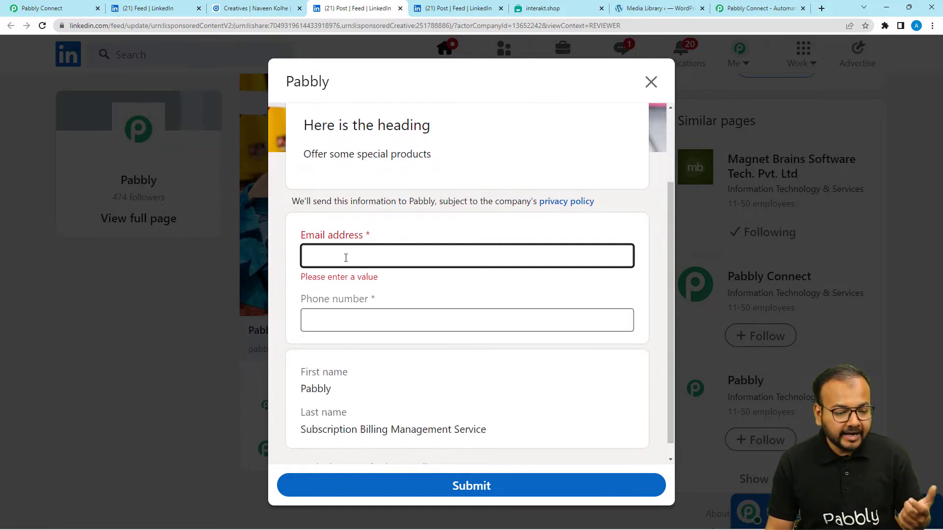
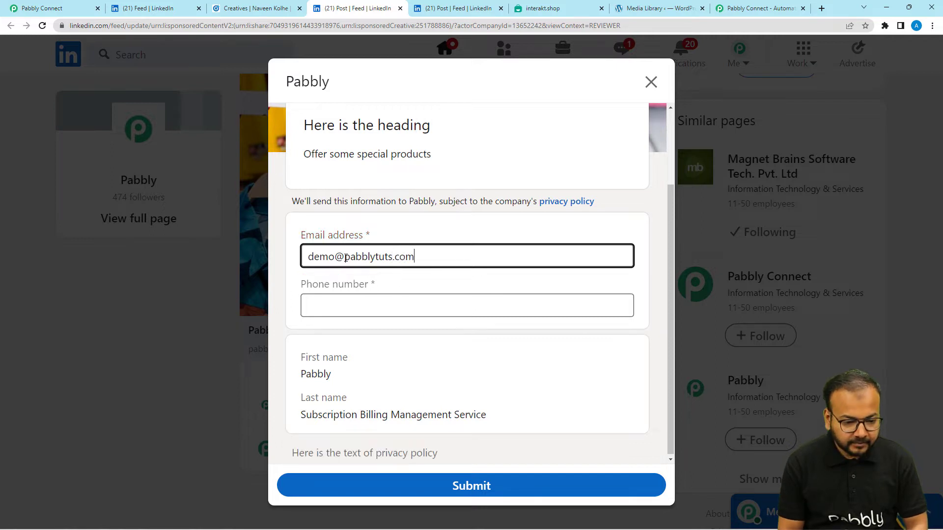
left_click(357, 300)
left_click(380, 368)
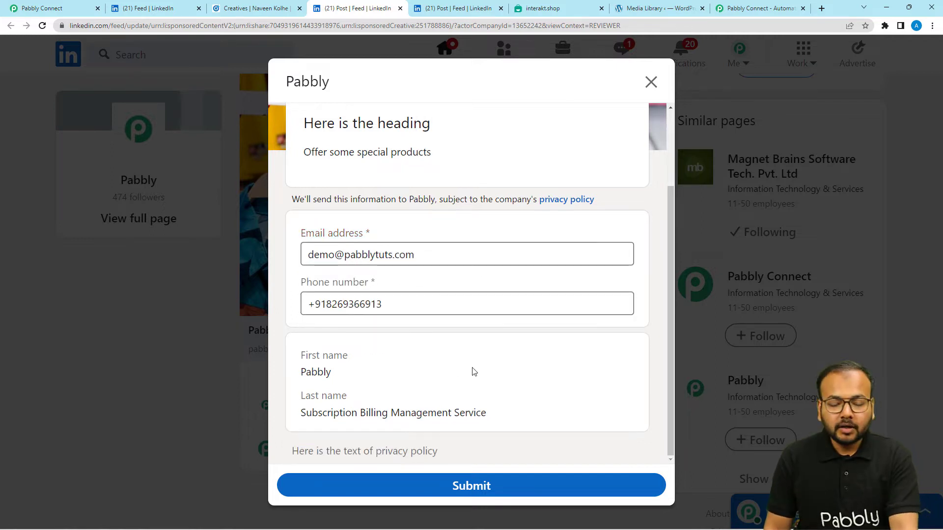
left_click(425, 493)
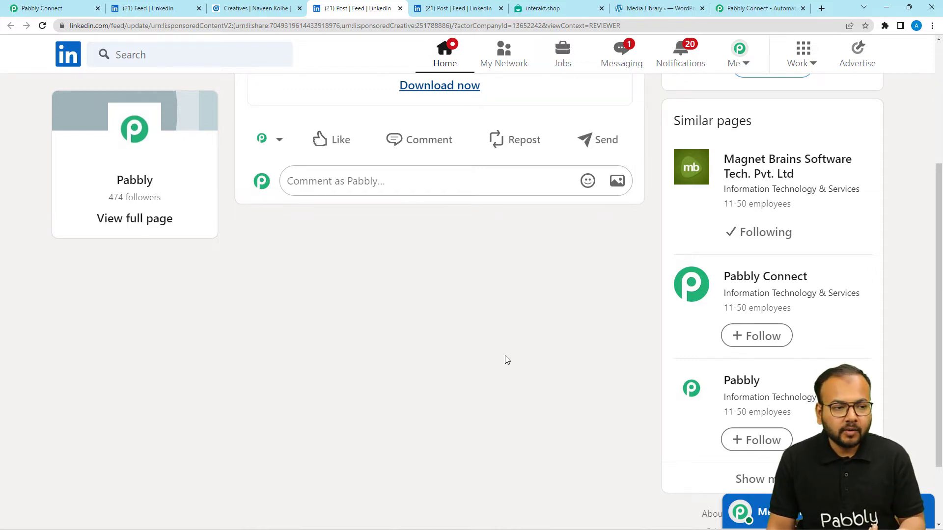
Fetch the new LinkedIn lead as test data and review the trigger's Response Received table
left_click(73, 13)
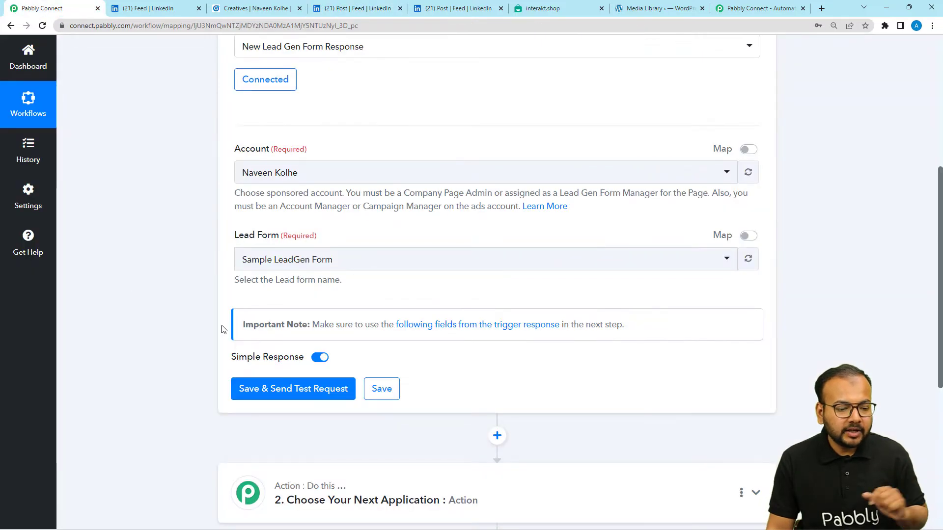
left_click(264, 391)
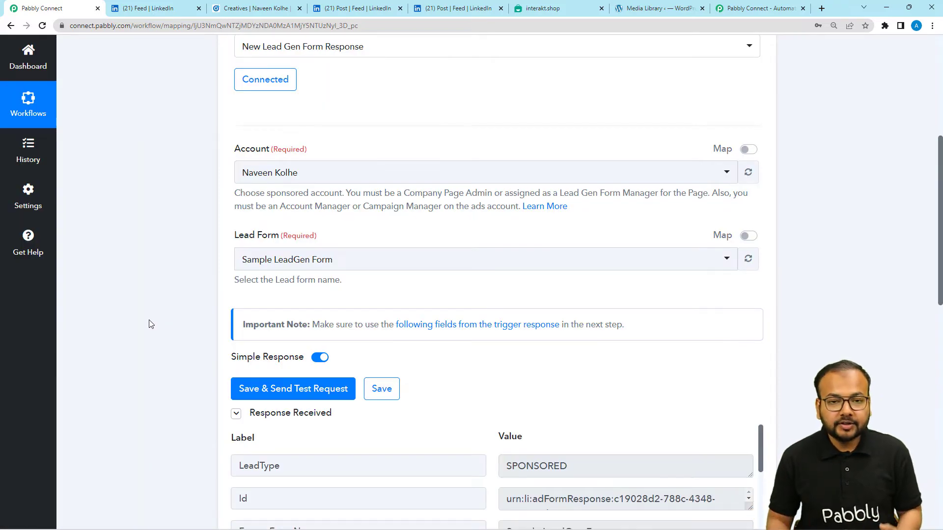
scroll(151, 325, "down", 5)
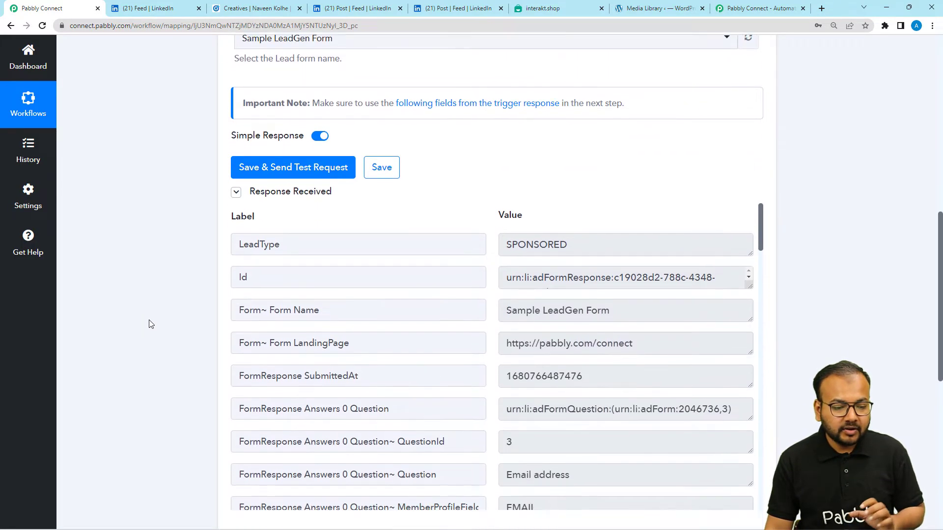
scroll(294, 315, "down", 7)
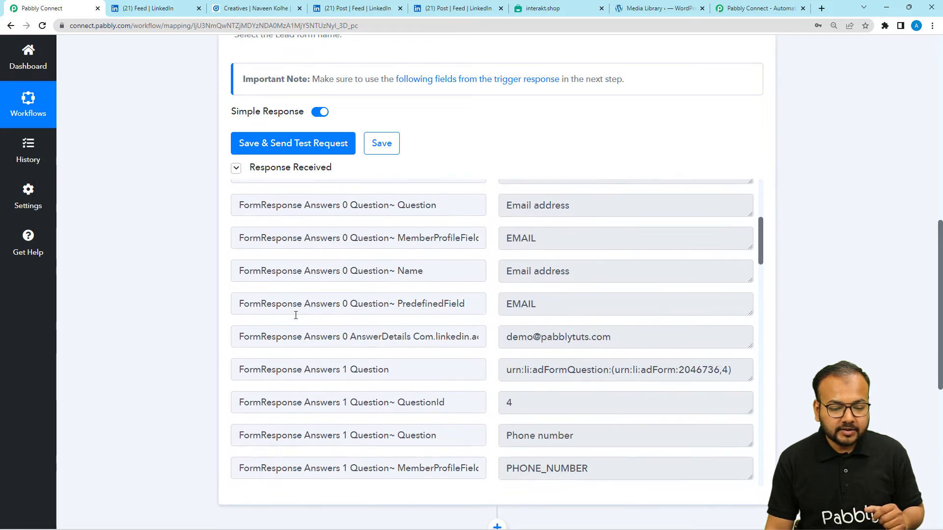
scroll(295, 316, "up", 1)
left_click_drag(638, 288, 520, 296)
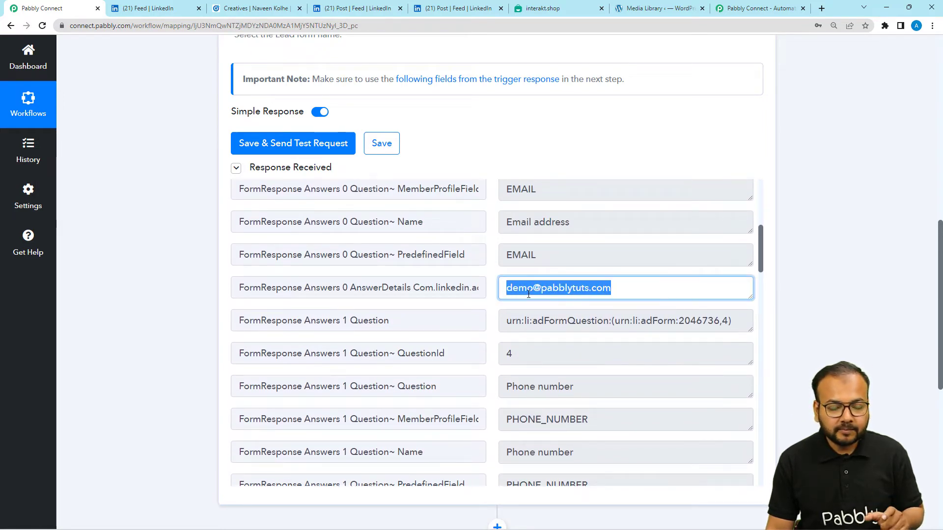
scroll(396, 325, "down", 4)
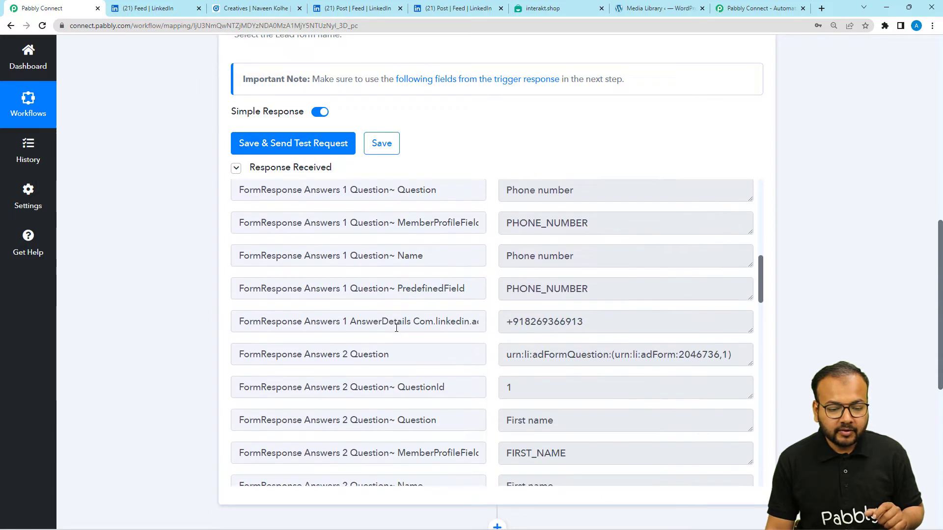
scroll(397, 328, "down", 8)
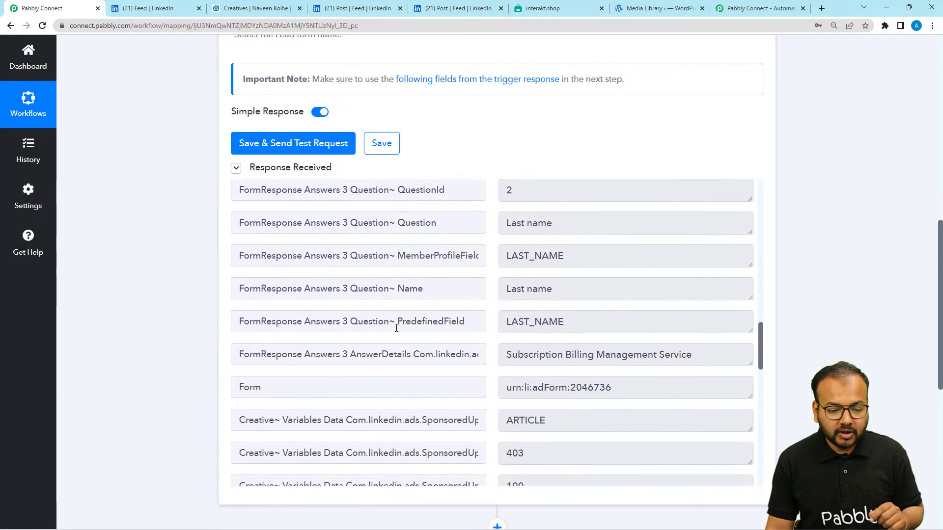
scroll(396, 328, "down", 1)
Check the lead's first name, last name, phone and e-mail answers in the response
left_click_drag(692, 340, 498, 347)
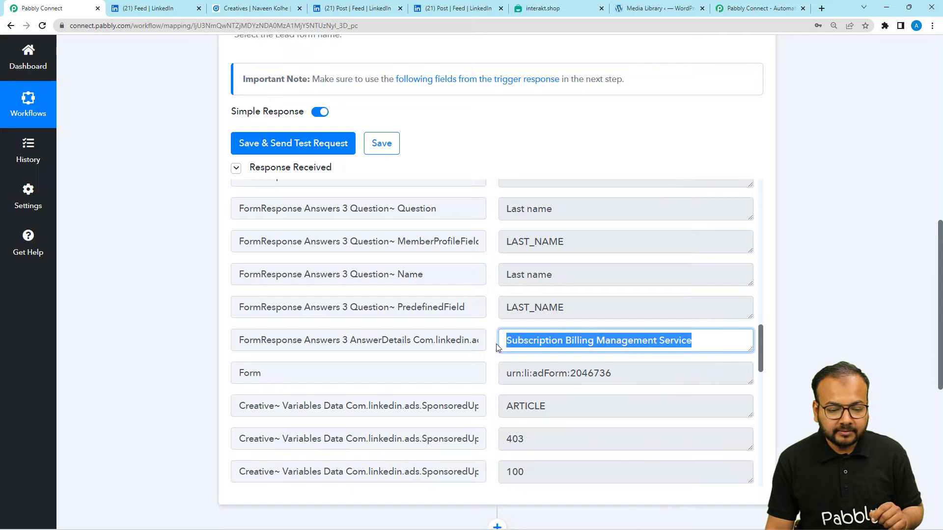
left_click(410, 364)
scroll(410, 364, "down", 3)
scroll(408, 365, "up", 2)
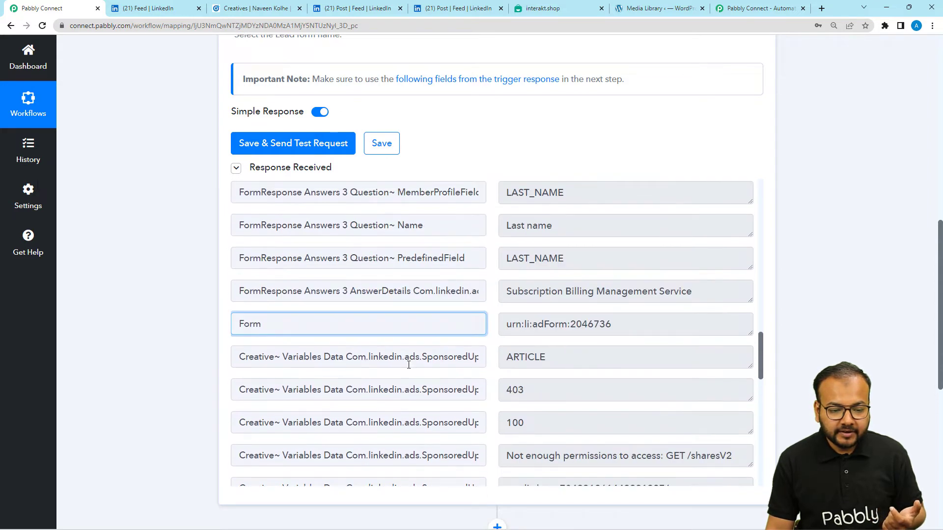
scroll(409, 365, "down", 8)
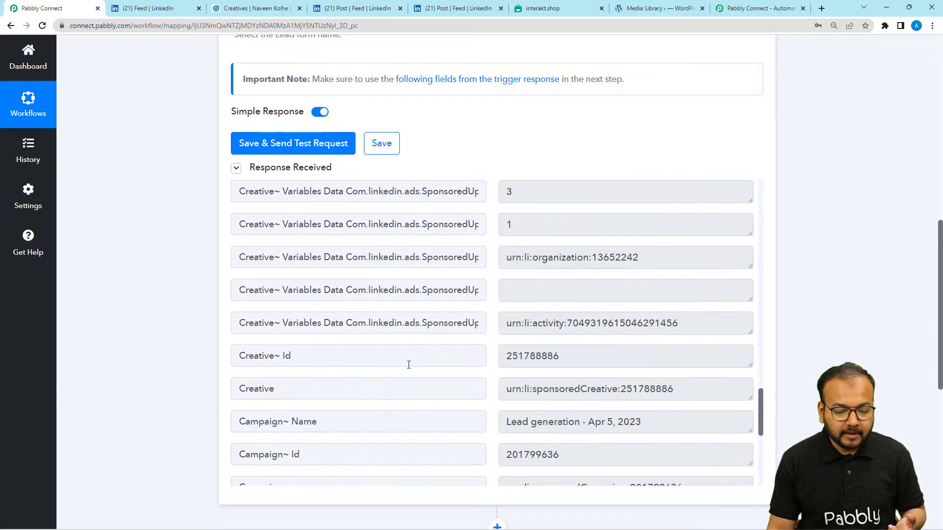
scroll(408, 365, "down", 5)
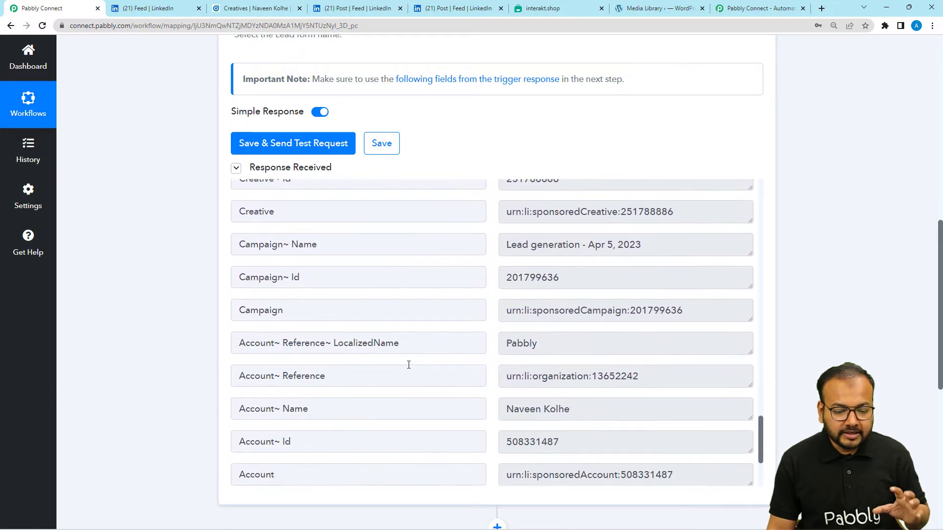
scroll(408, 365, "down", 2)
scroll(519, 369, "down", 2)
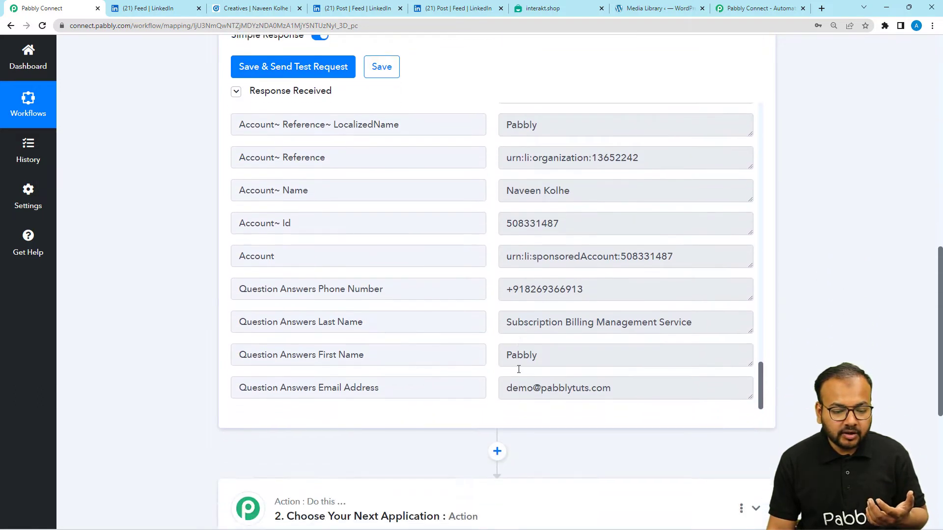
left_click_drag(550, 337, 496, 341)
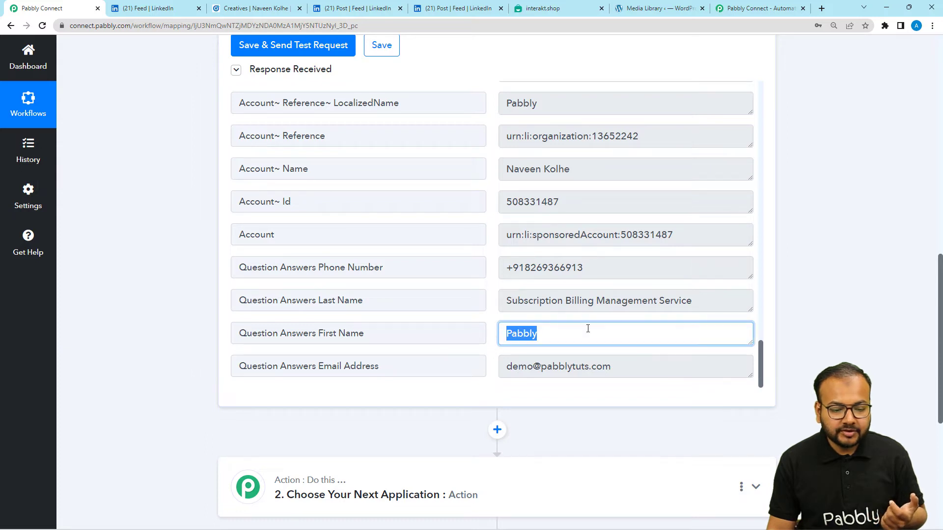
left_click_drag(714, 301, 484, 312)
left_click(151, 247)
scroll(151, 246, "down", 6)
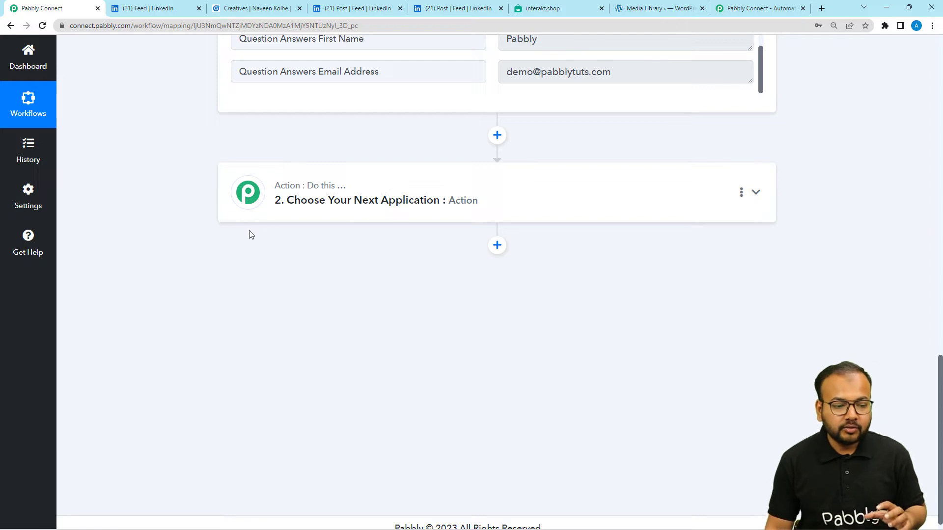
Set the action to Interakt's Send WhatsApp Template Message and begin adding a new Interakt connection
left_click(298, 209)
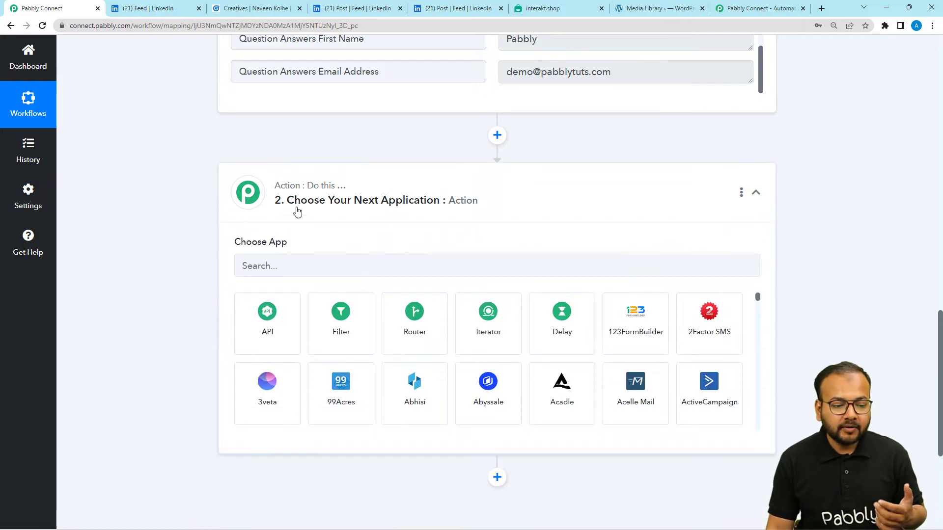
left_click(330, 270)
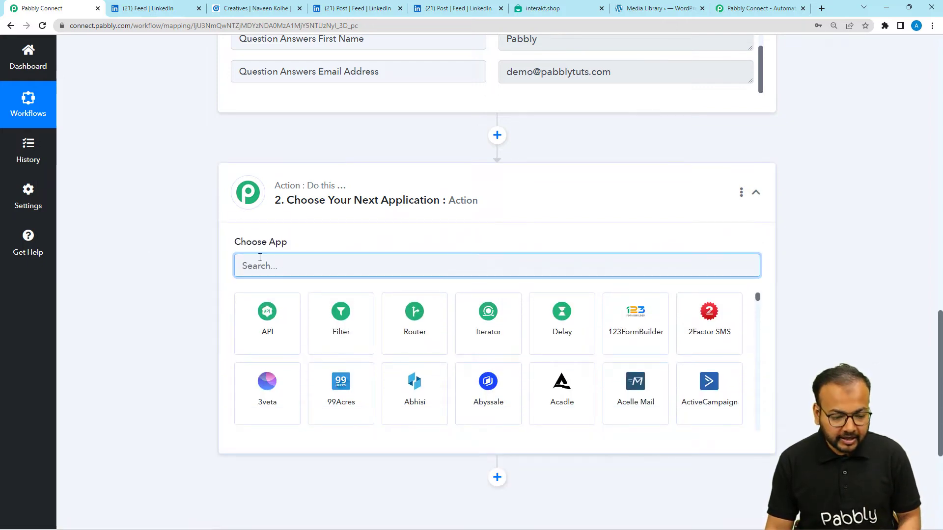
type("in")
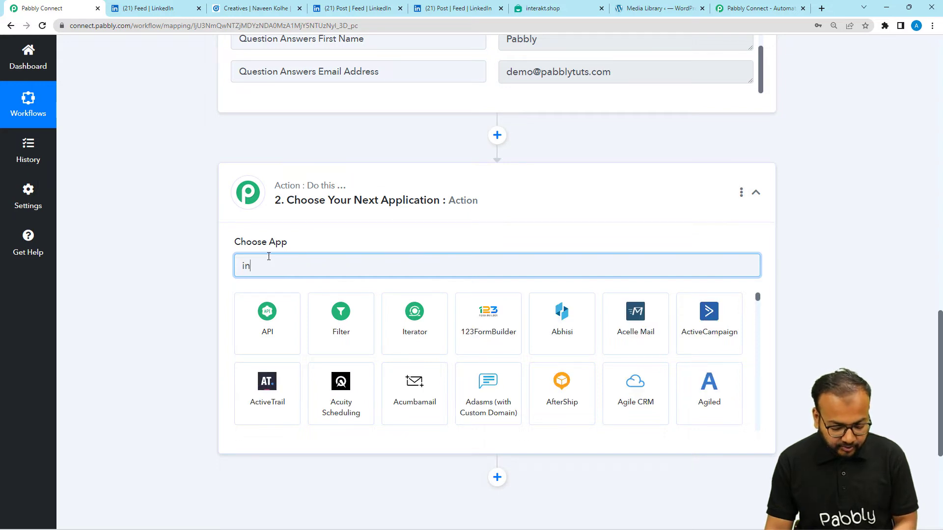
type("te")
left_click(274, 324)
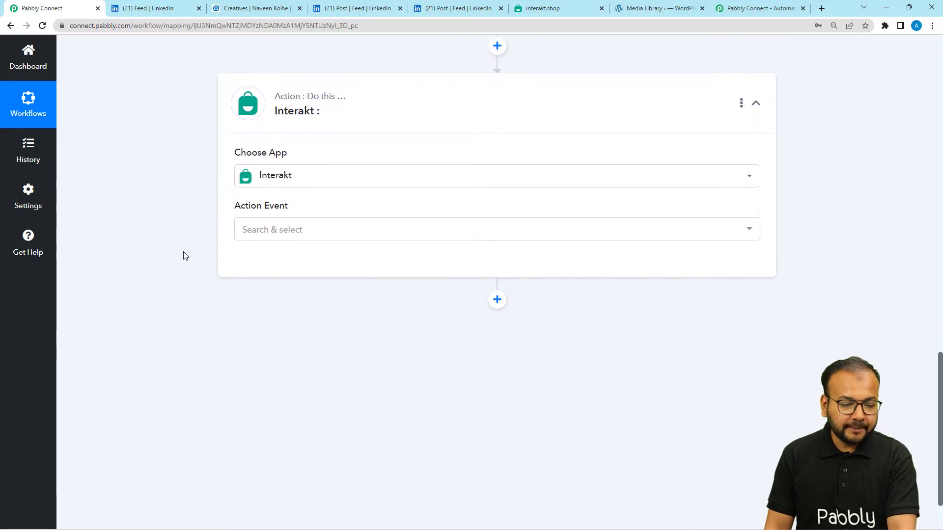
left_click(266, 226)
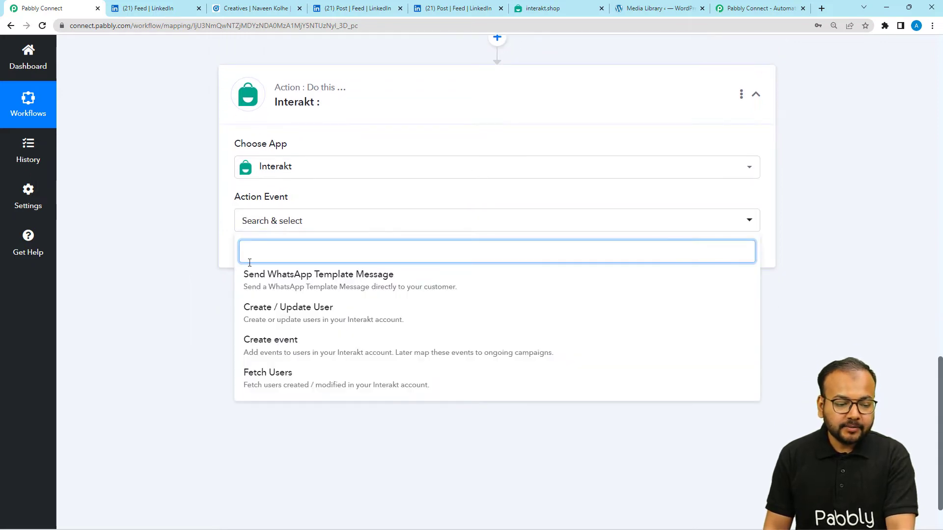
left_click(359, 286)
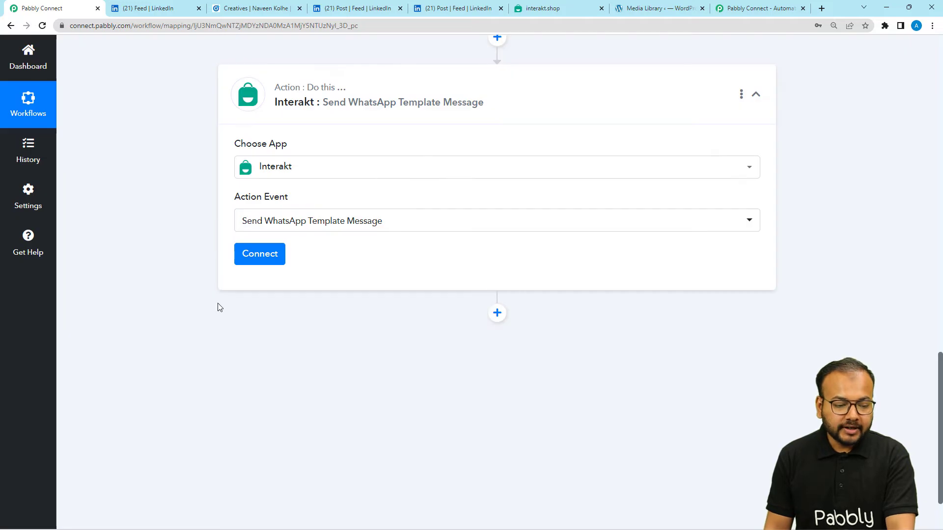
left_click(257, 254)
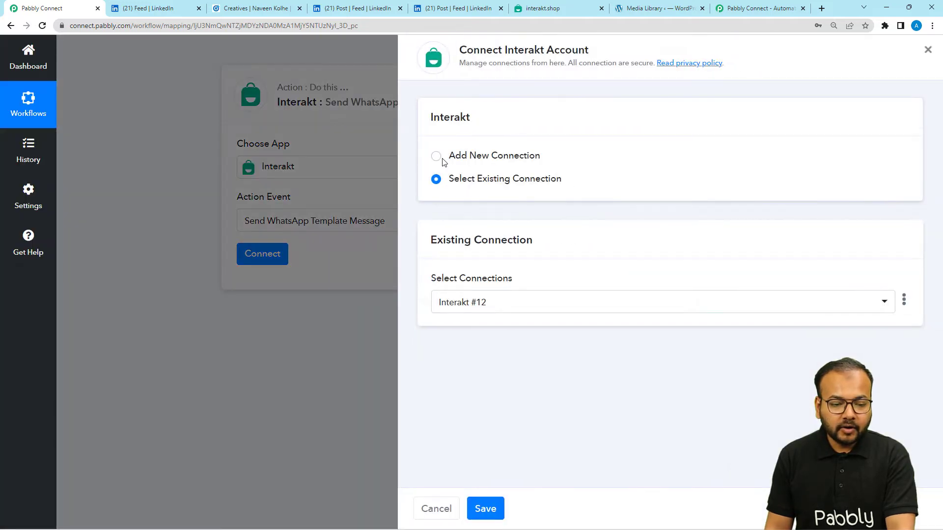
left_click(442, 159)
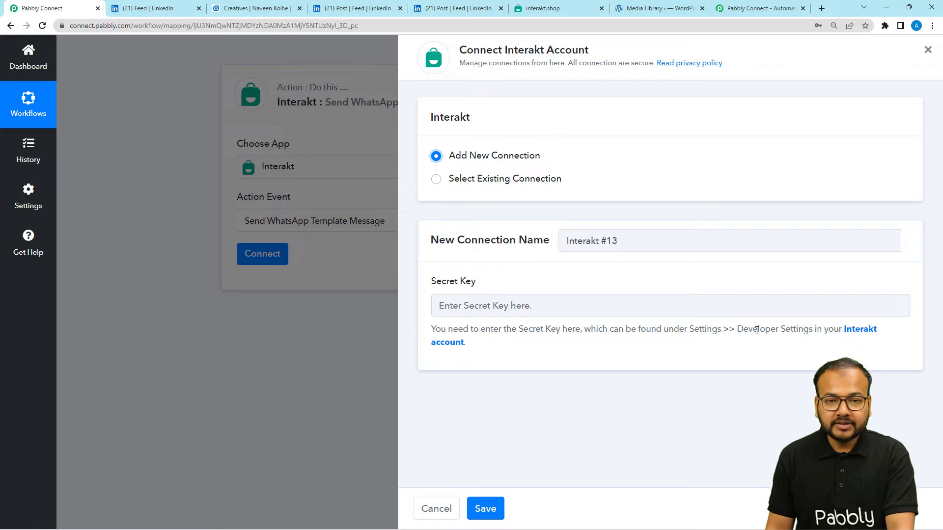
Copy the Secret Key from Interakt's Settings > Developer Setting, then return to Pabbly Connect
left_click(535, 9)
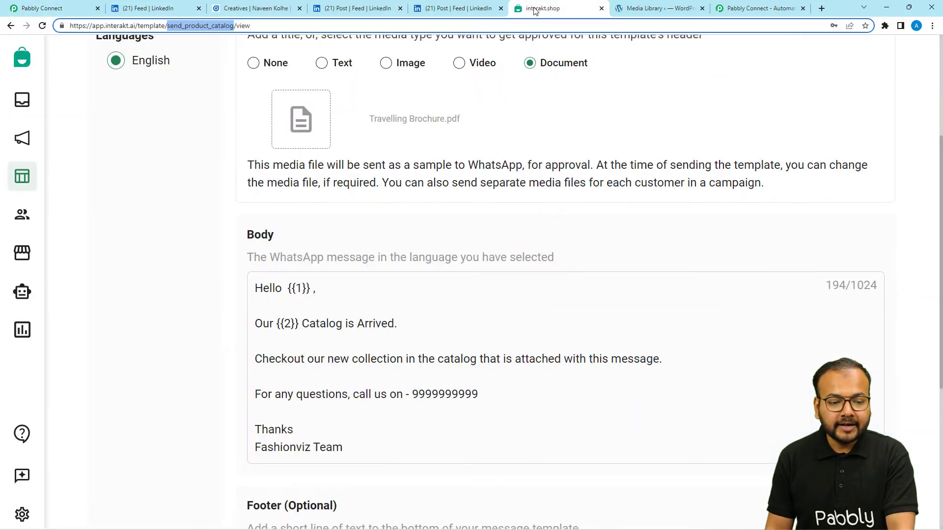
scroll(265, 195, "up", 4)
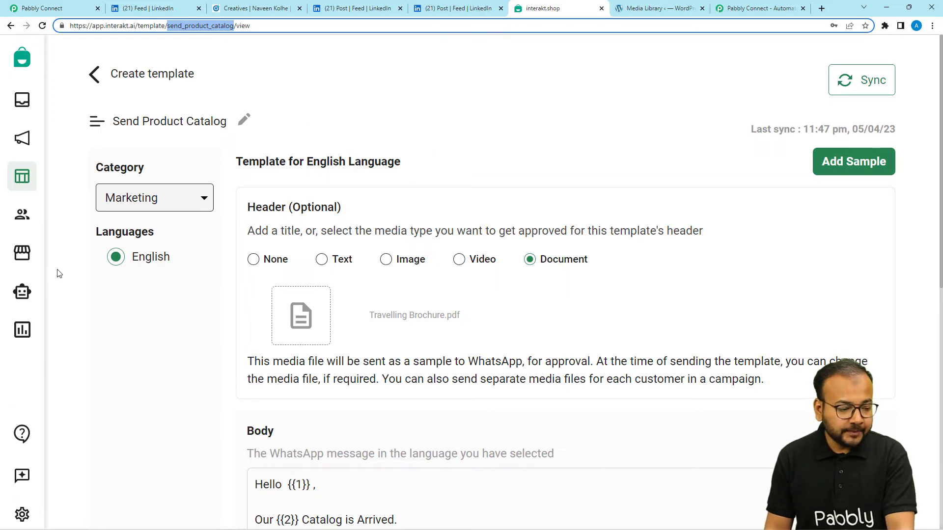
left_click(21, 516)
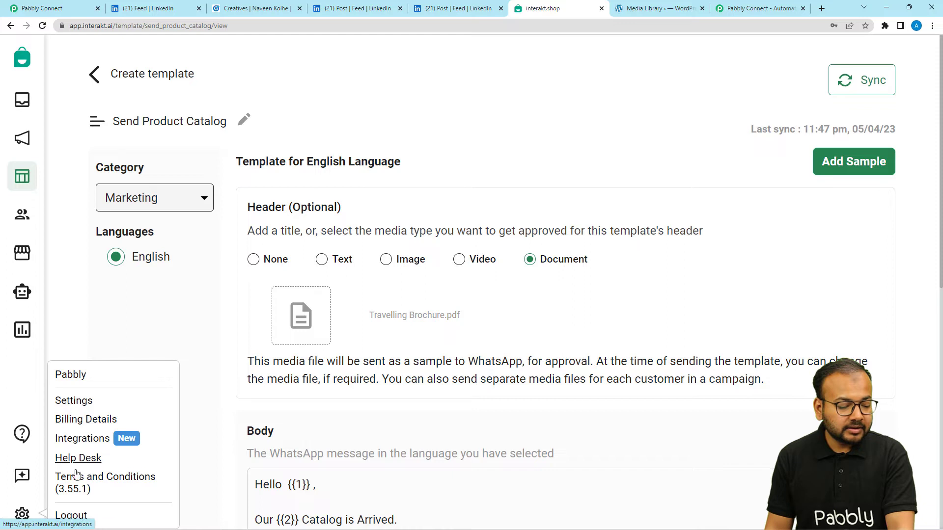
left_click(63, 403)
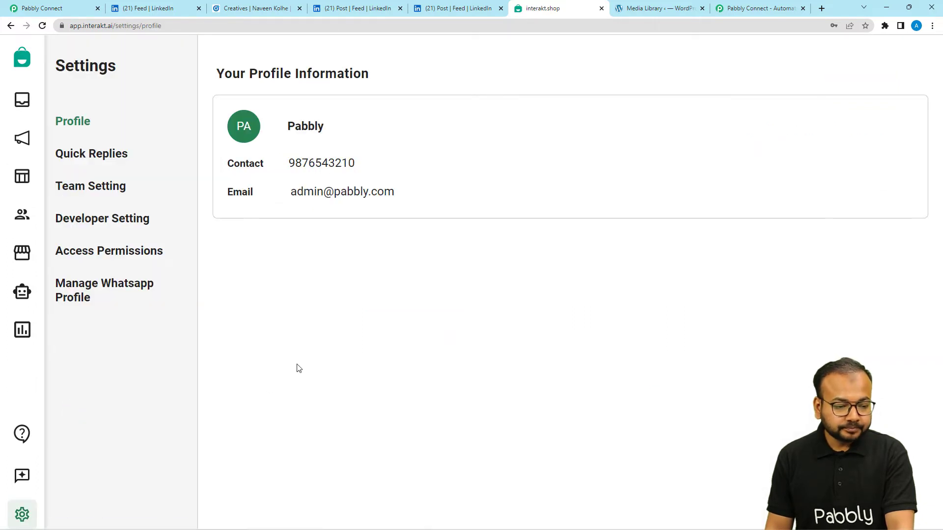
left_click(72, 222)
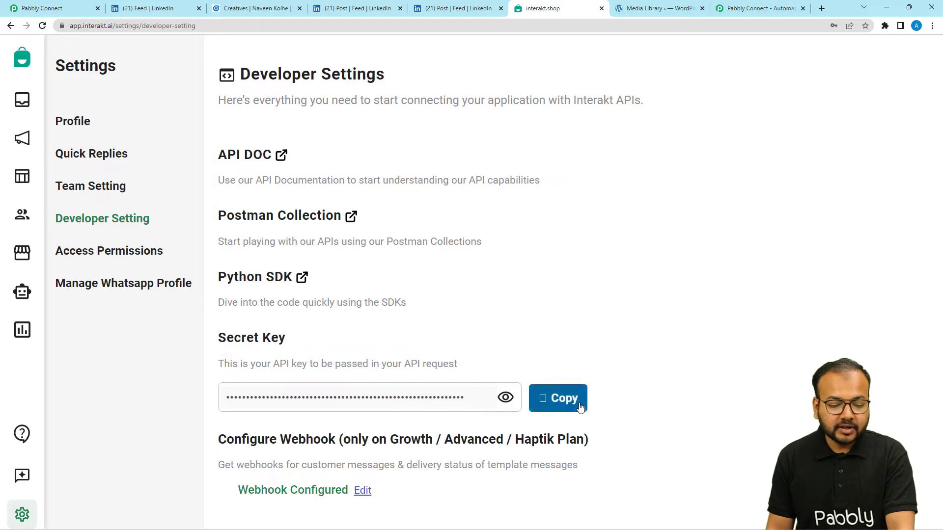
left_click(580, 406)
left_click(42, 8)
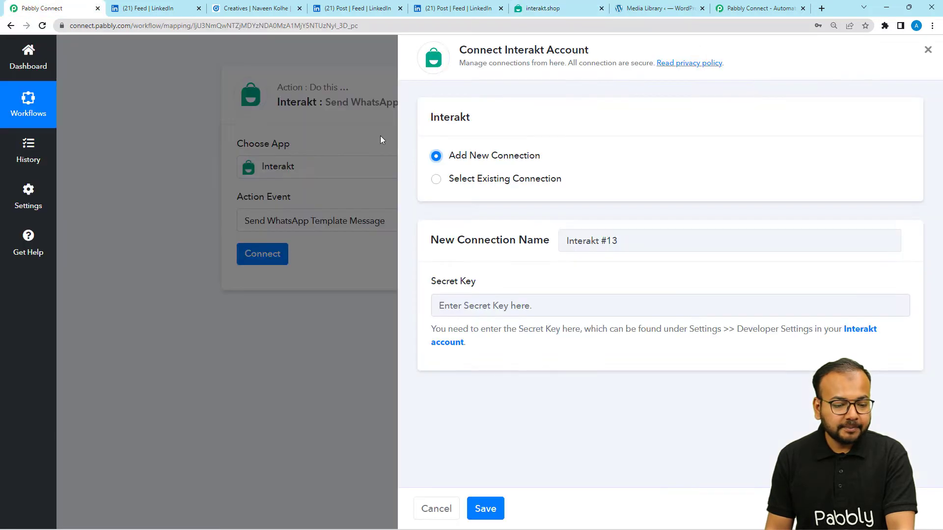
Paste the copied secret key into the new Interakt connection and save it
right_click(447, 303)
left_click(461, 382)
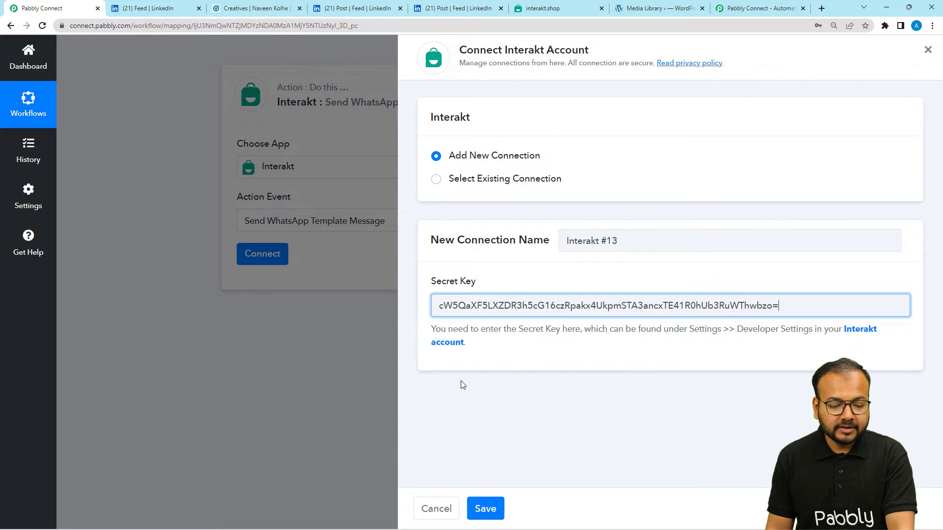
left_click(485, 509)
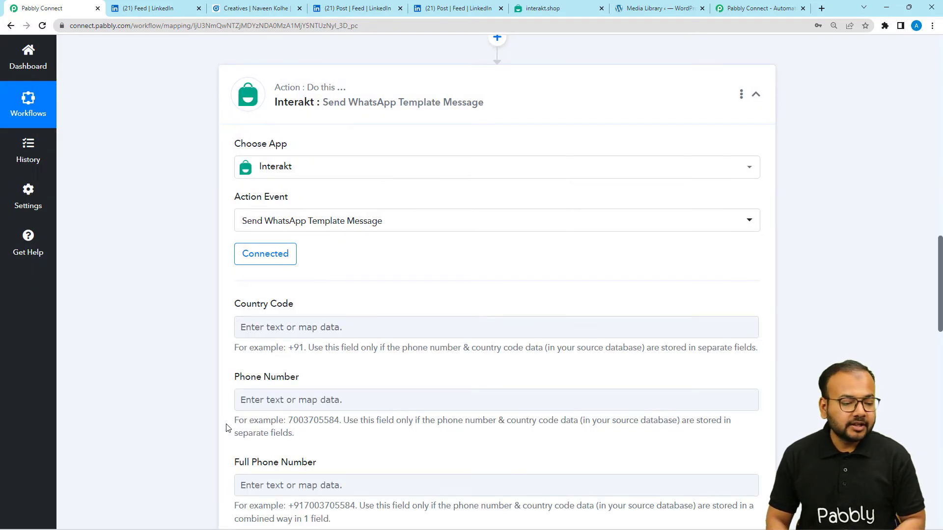
Review the Interakt template message fields and select Full Phone Number
scroll(141, 317, "down", 3)
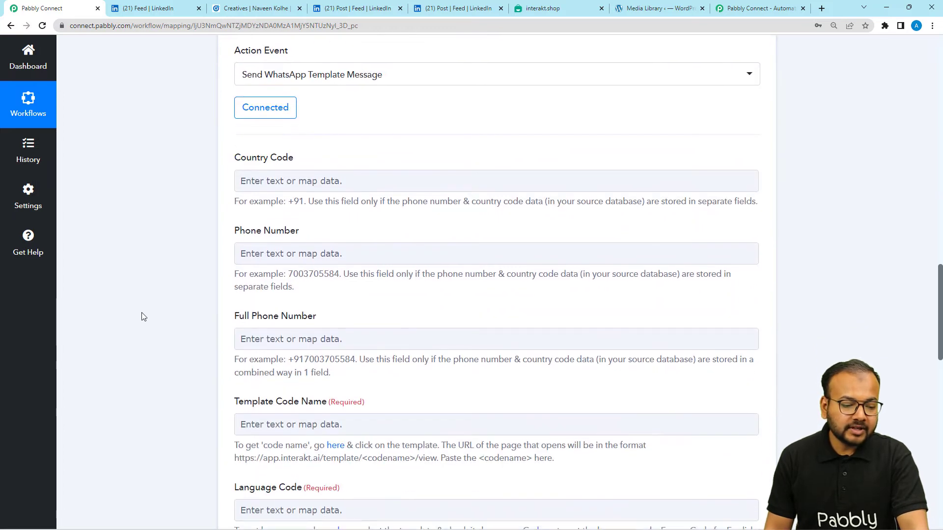
scroll(187, 273, "down", 2)
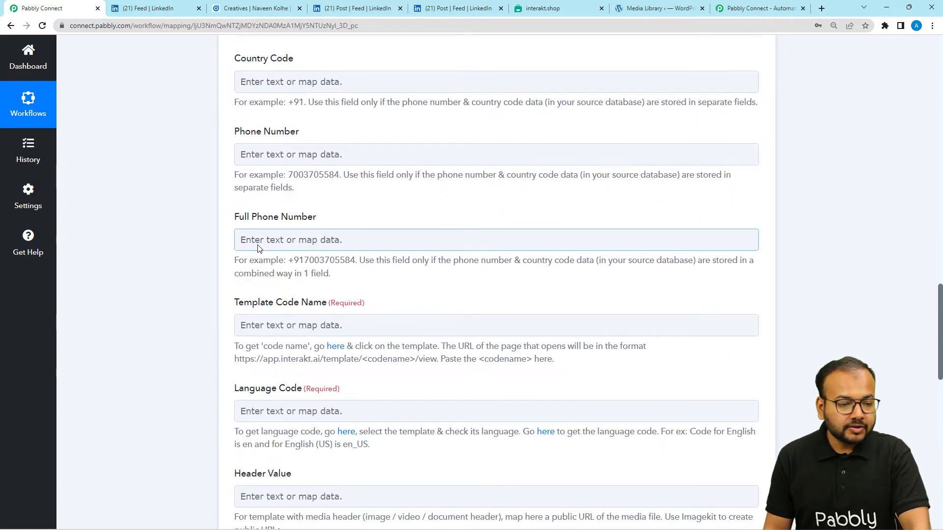
scroll(257, 244, "up", 6)
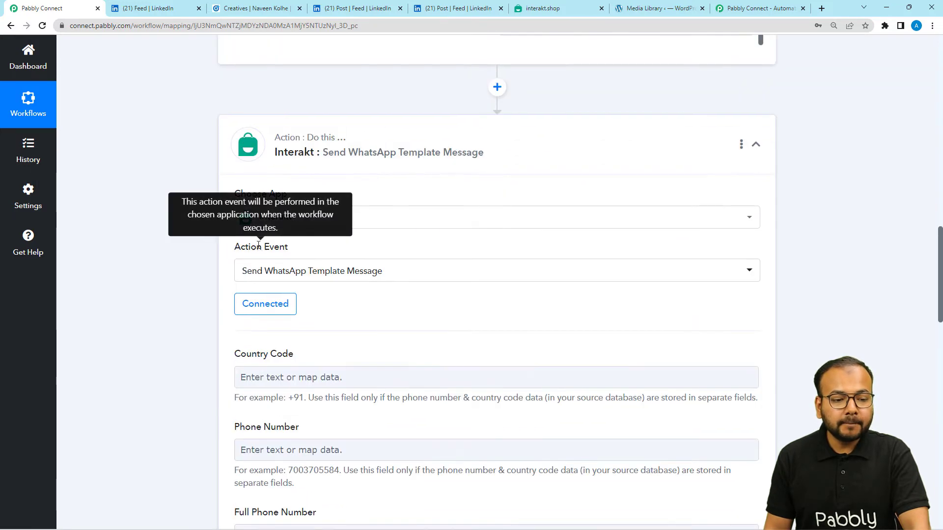
scroll(258, 245, "up", 2)
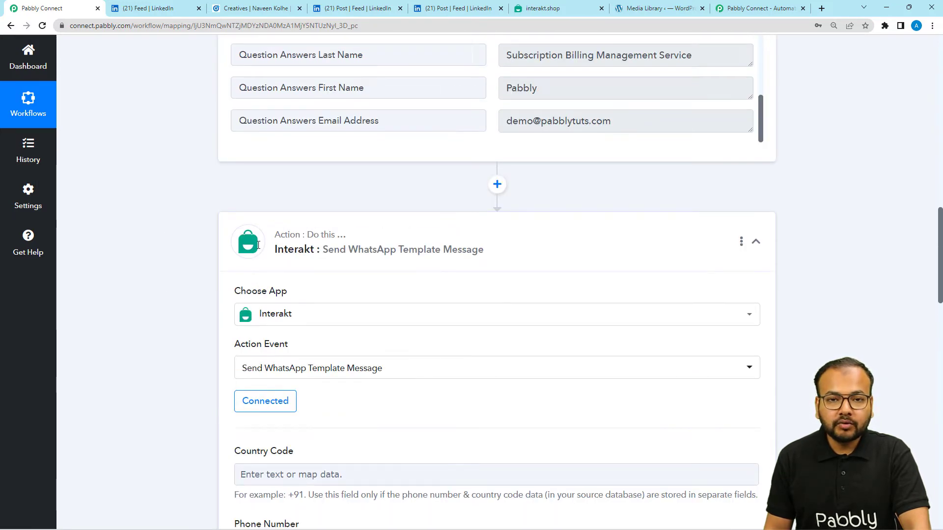
scroll(258, 245, "up", 3)
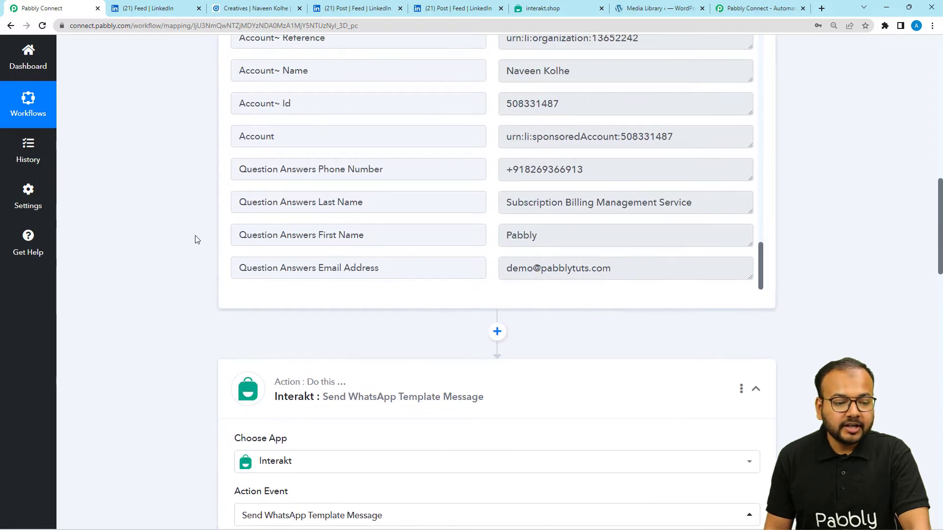
scroll(195, 239, "down", 10)
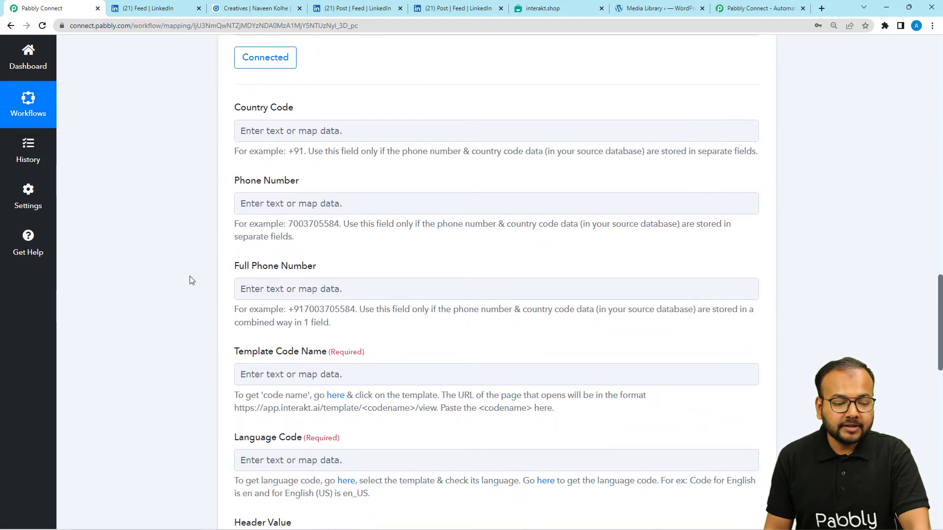
left_click(290, 292)
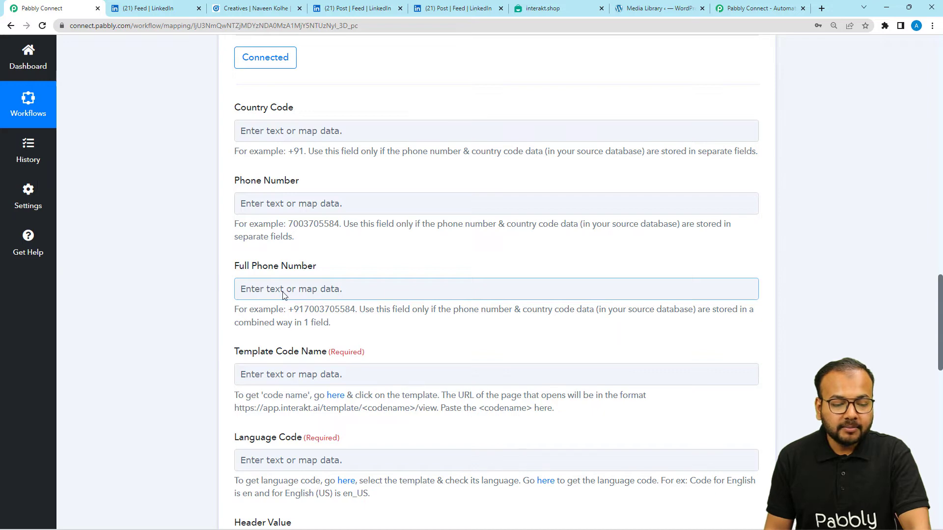
scroll(284, 296, "up", 9)
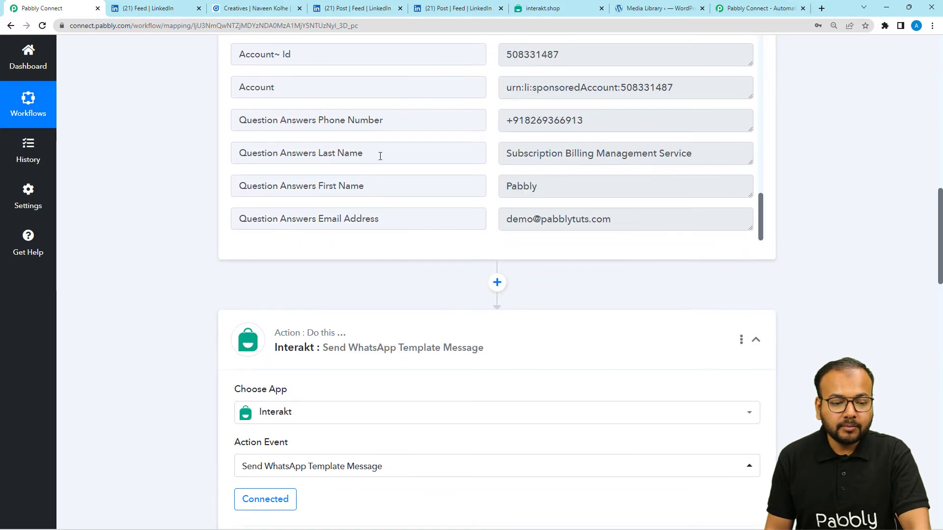
Map the LinkedIn step's Question Answers Phone Number into the Full Phone Number field
scroll(162, 194, "down", 9)
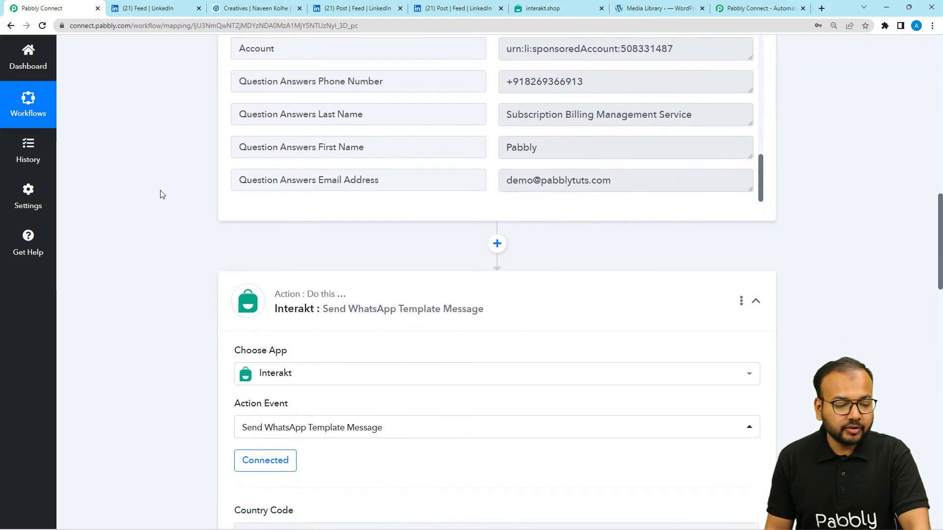
scroll(172, 196, "down", 2)
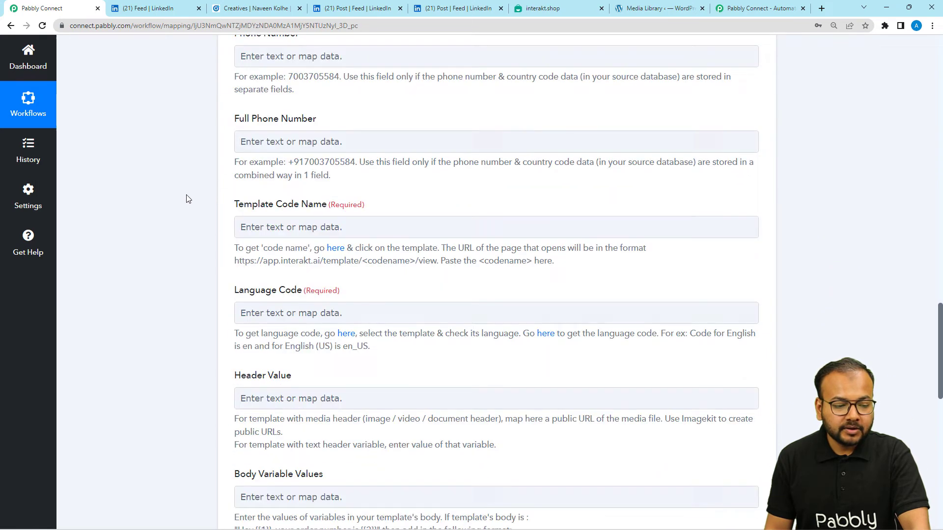
left_click(251, 143)
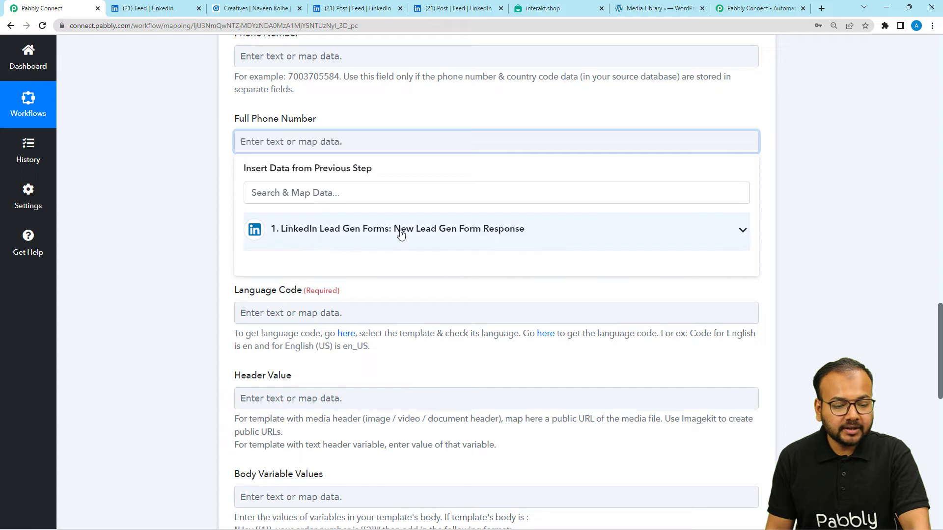
left_click(292, 251)
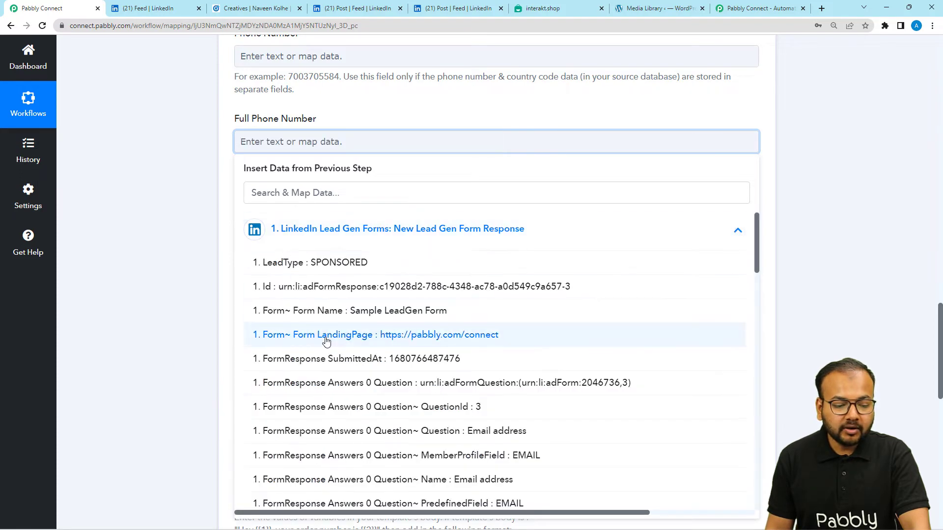
scroll(326, 347, "down", 10)
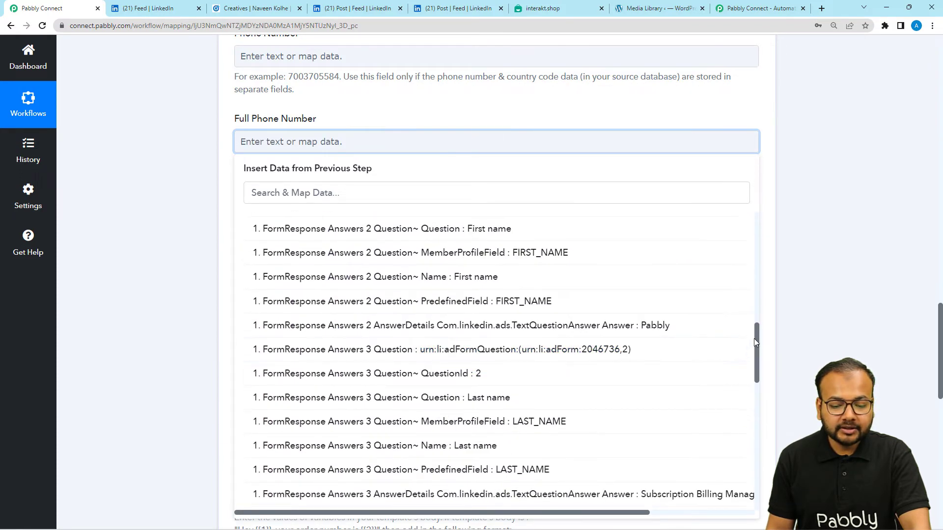
left_click_drag(757, 342, 753, 472)
left_click(479, 425)
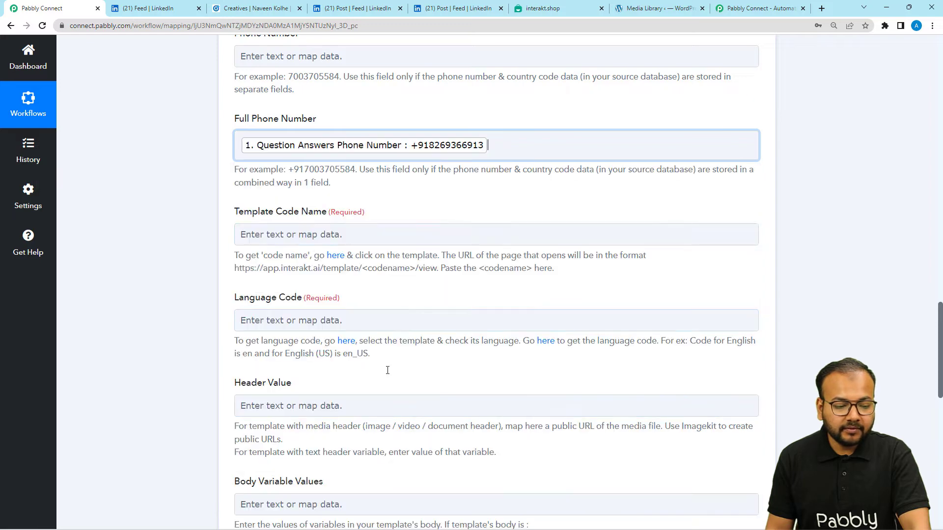
left_click(180, 214)
scroll(180, 214, "down", 2)
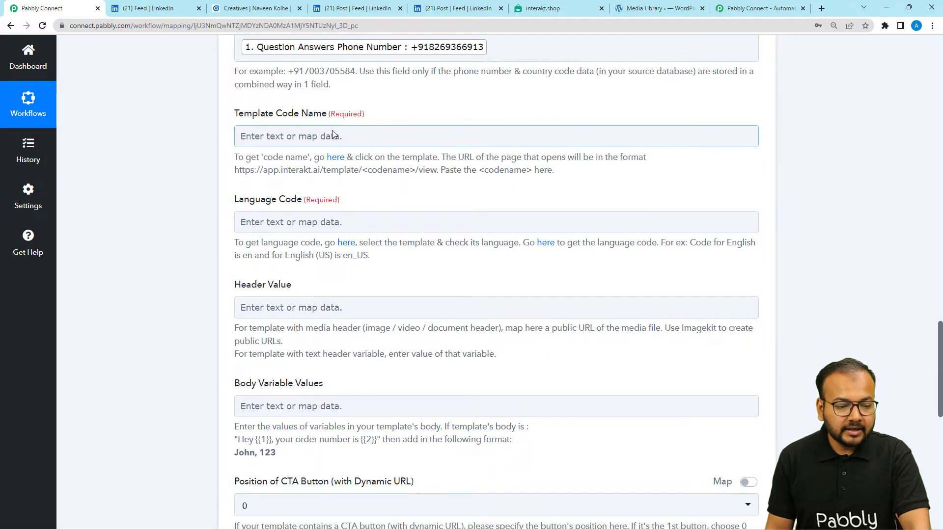
scroll(270, 136, "down", 1)
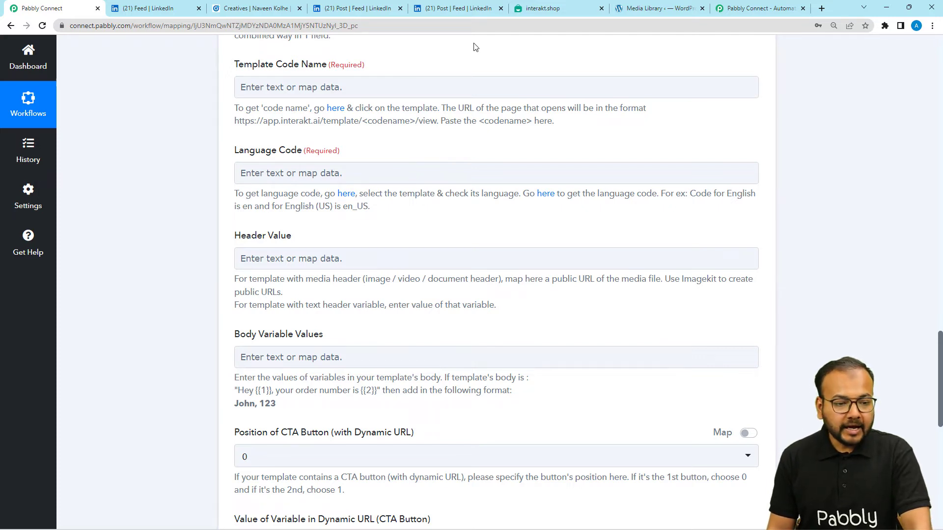
left_click(572, 11)
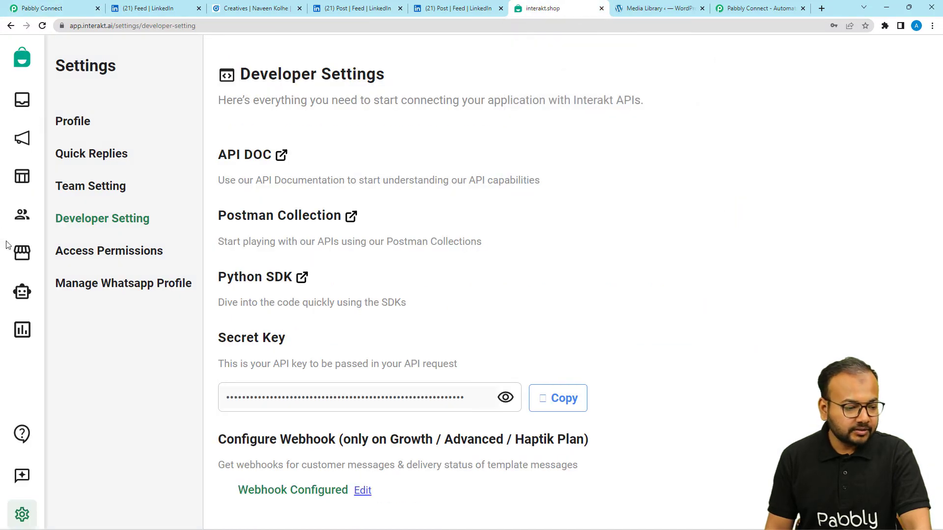
Open Interakt's Send Product Catalog template and copy its code name send_product_catalog
left_click(21, 176)
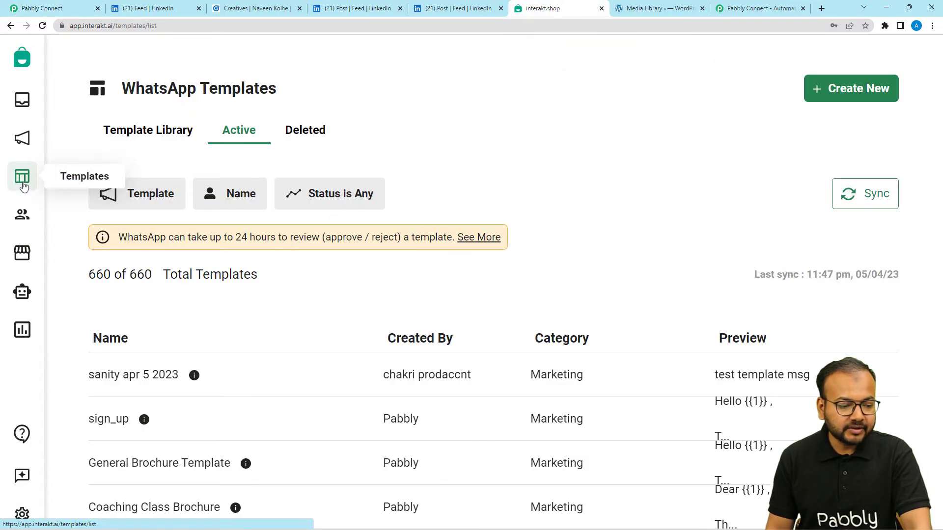
scroll(223, 337, "down", 3)
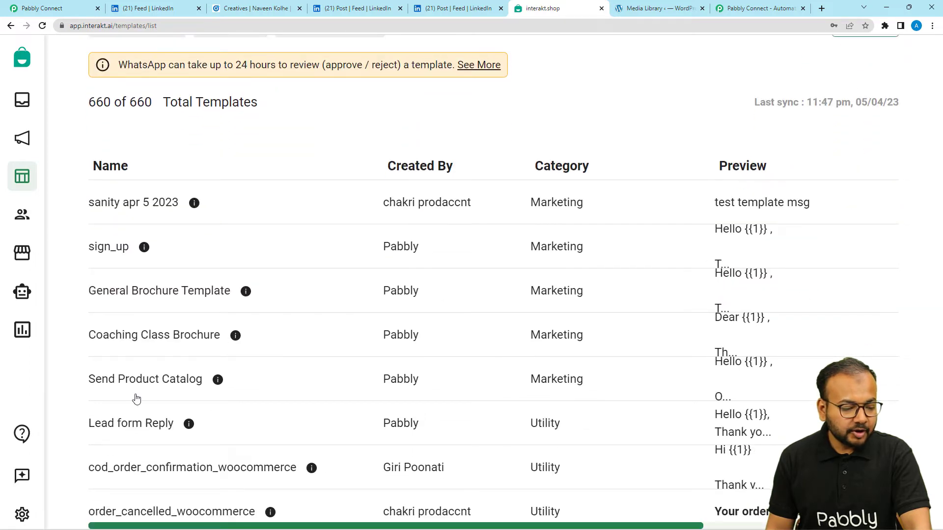
left_click(144, 378)
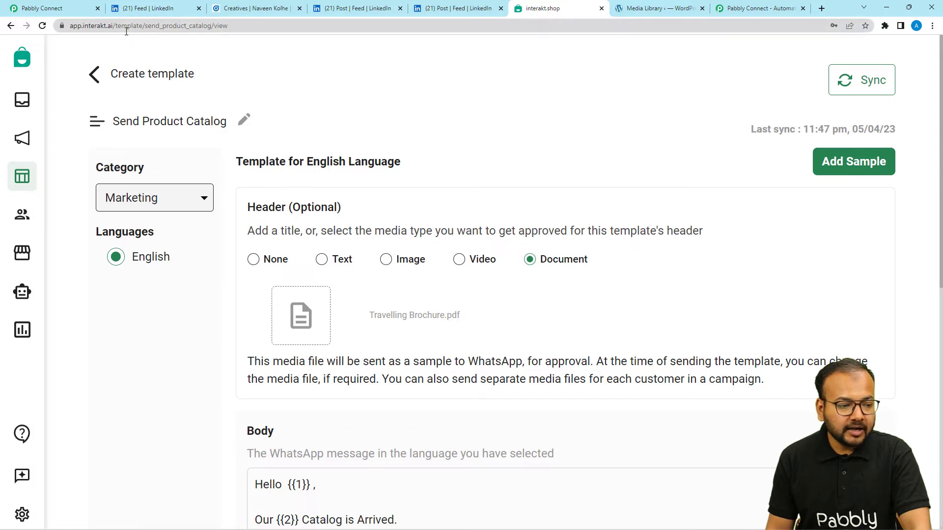
double_click(186, 25)
key("ctrl+c")
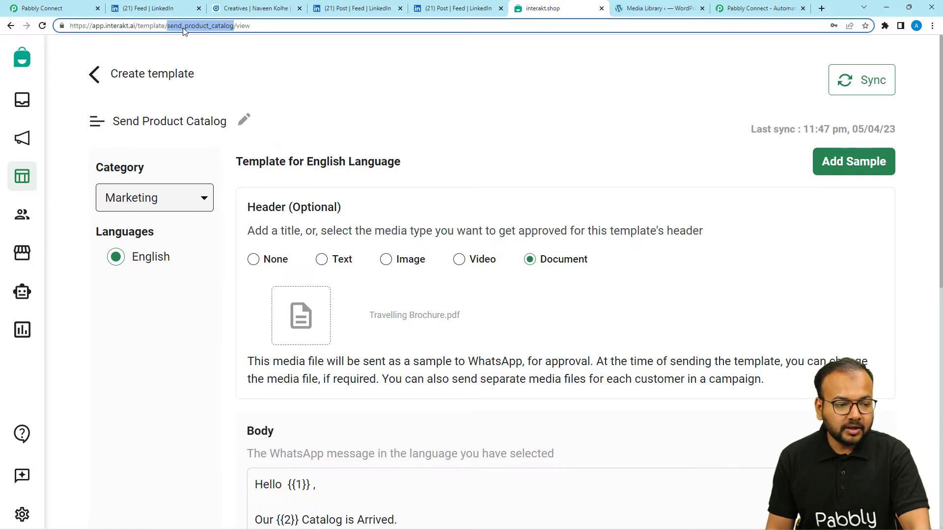
left_click(105, 9)
left_click(293, 172)
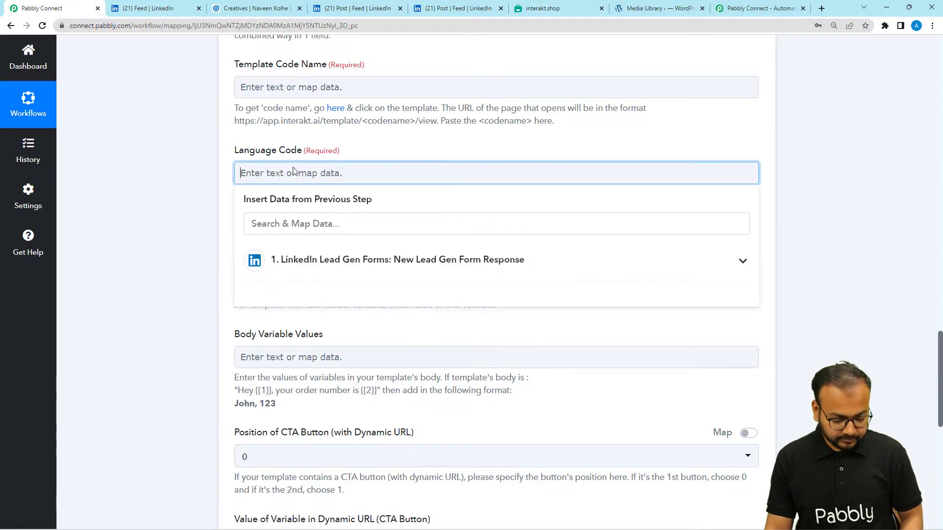
Paste send_product_catalog into the Template Code Name field
left_click(293, 88)
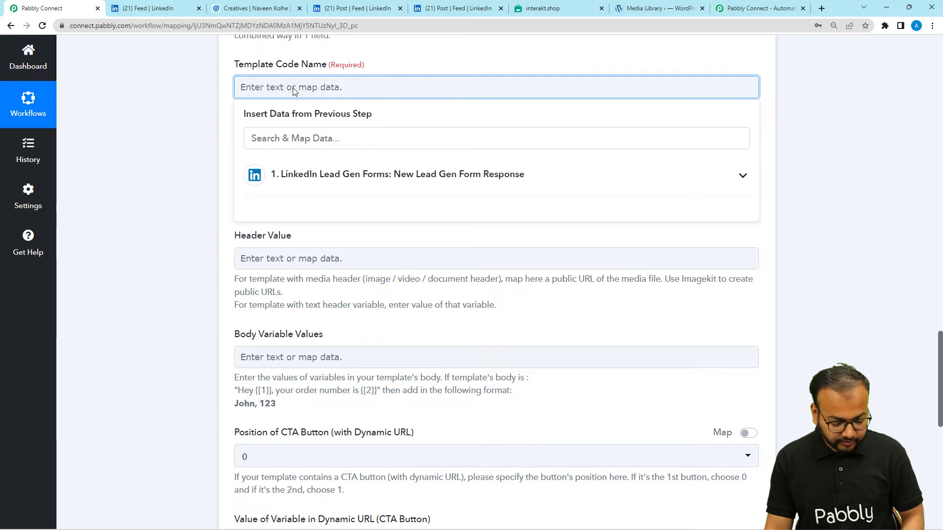
key("ctrl+v")
left_click(215, 112)
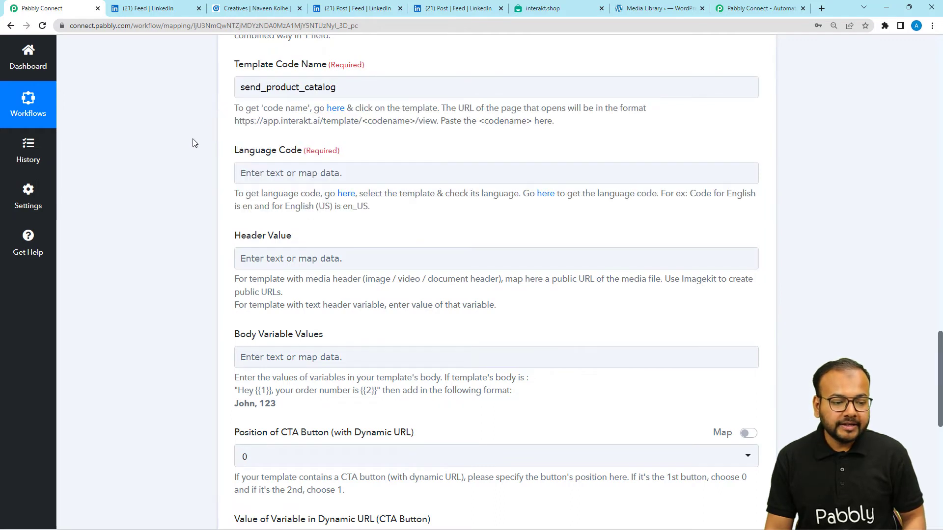
scroll(193, 142, "down", 1)
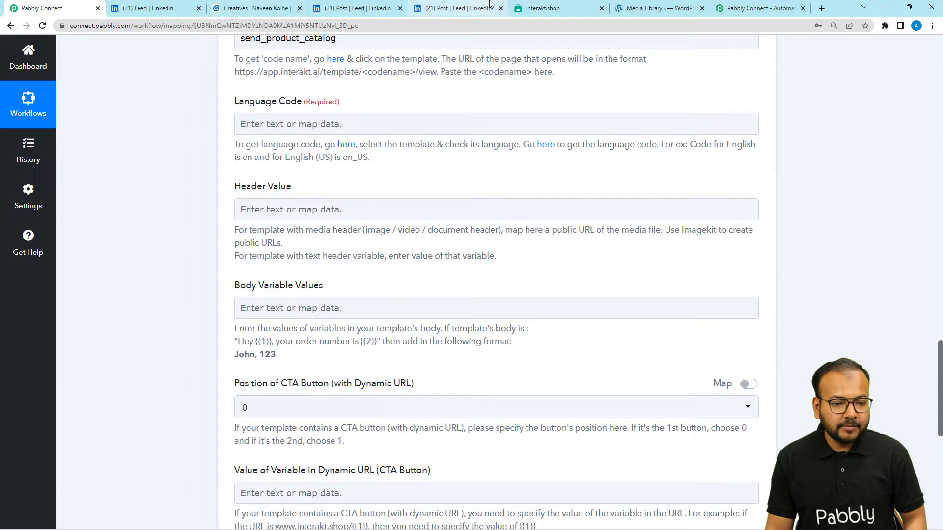
After checking the template language in Interakt, set Language Code to en
left_click(522, 6)
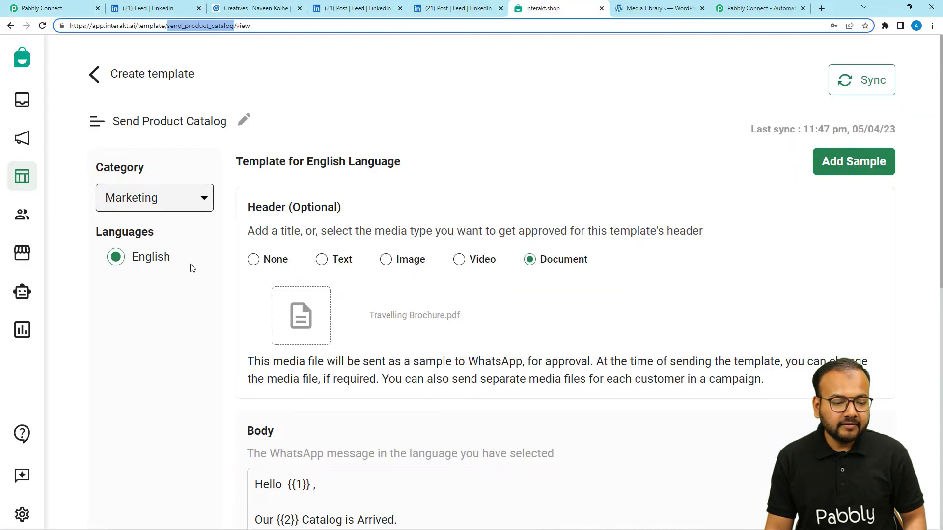
left_click(54, 8)
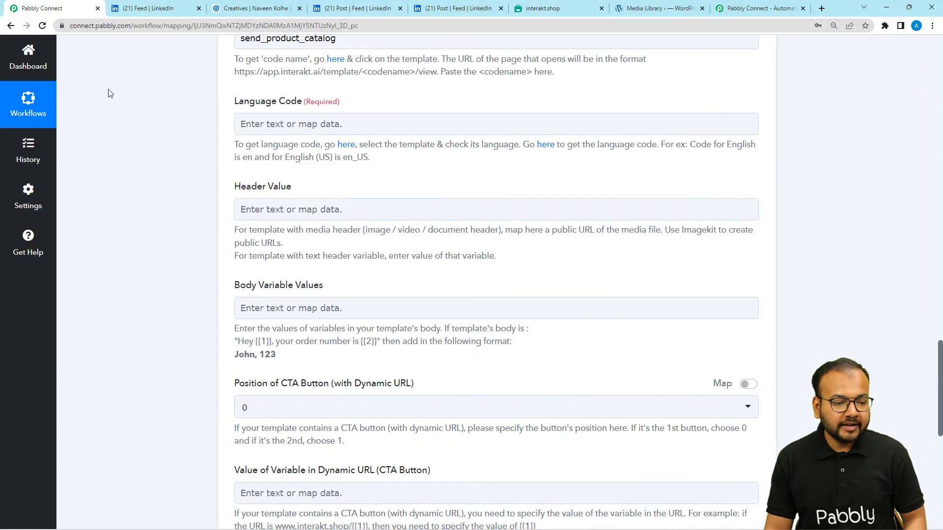
left_click(298, 125)
type("en")
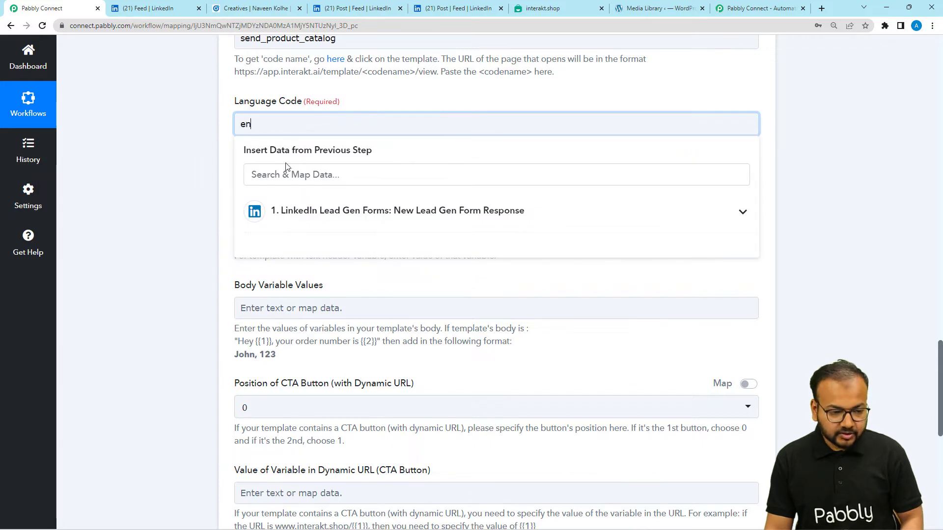
left_click(177, 201)
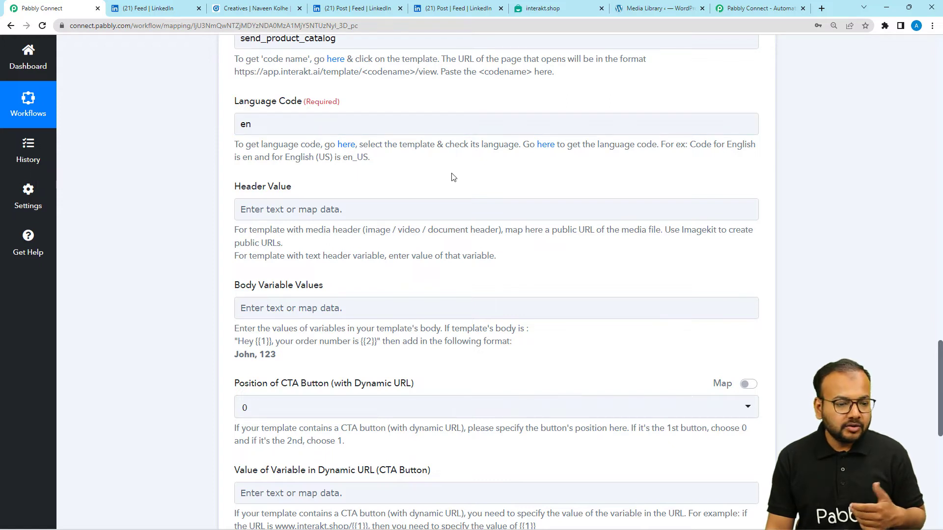
scroll(450, 177, "down", 2)
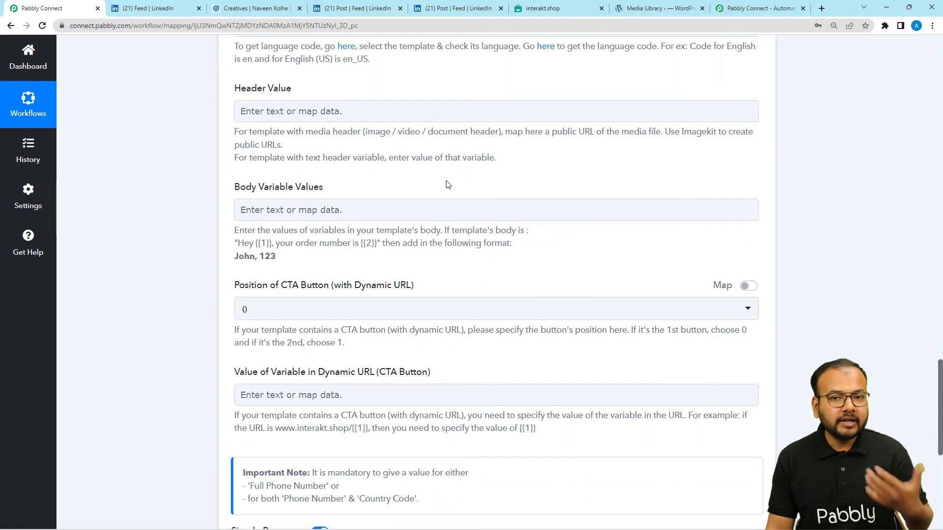
scroll(447, 184, "up", 1)
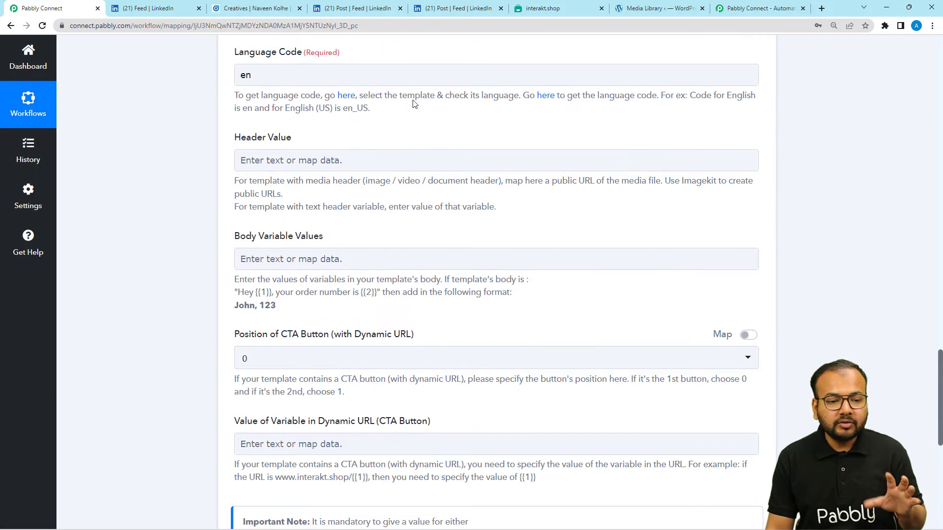
Review the Send Product Catalog template's document header and message body in Interakt
left_click(545, 10)
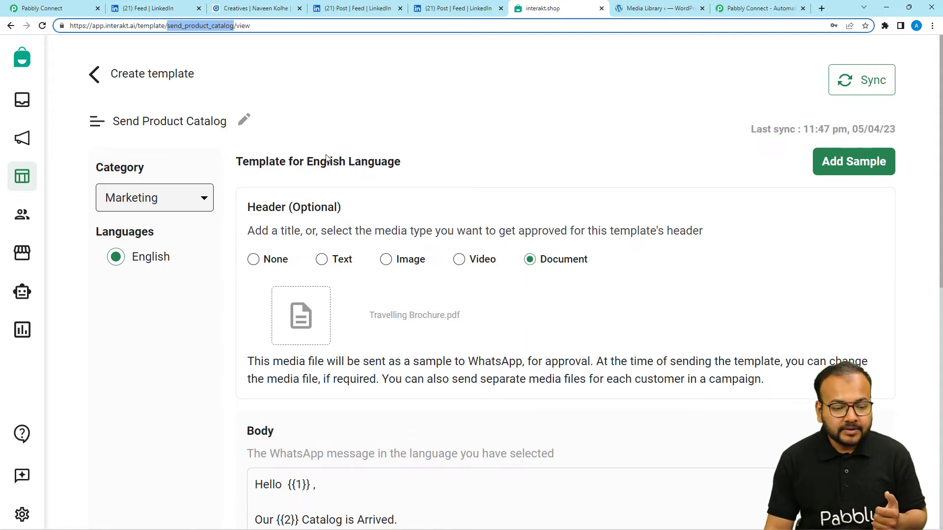
scroll(327, 182, "down", 2)
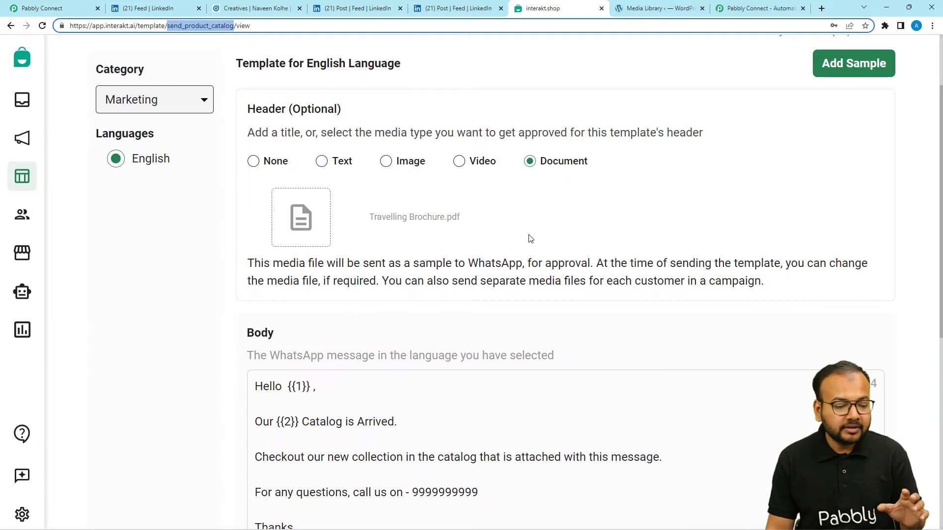
scroll(377, 200, "down", 3)
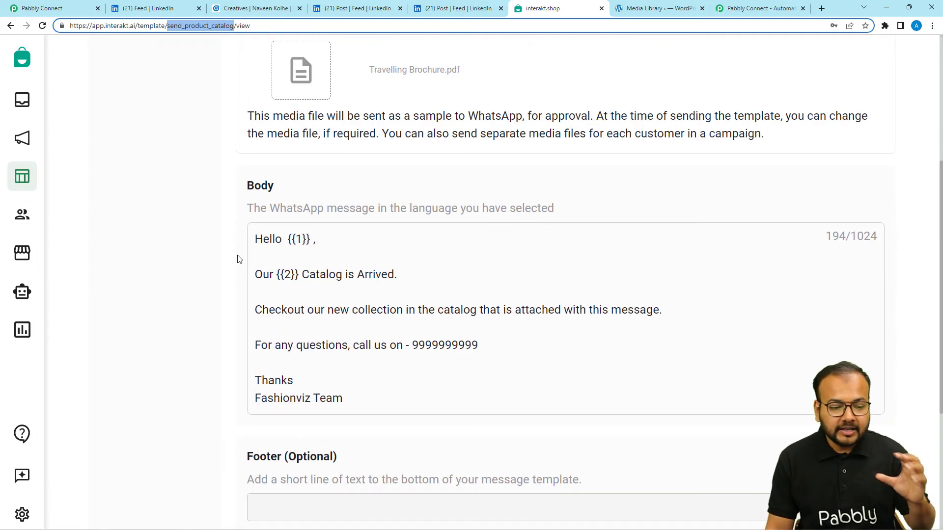
left_click(301, 240)
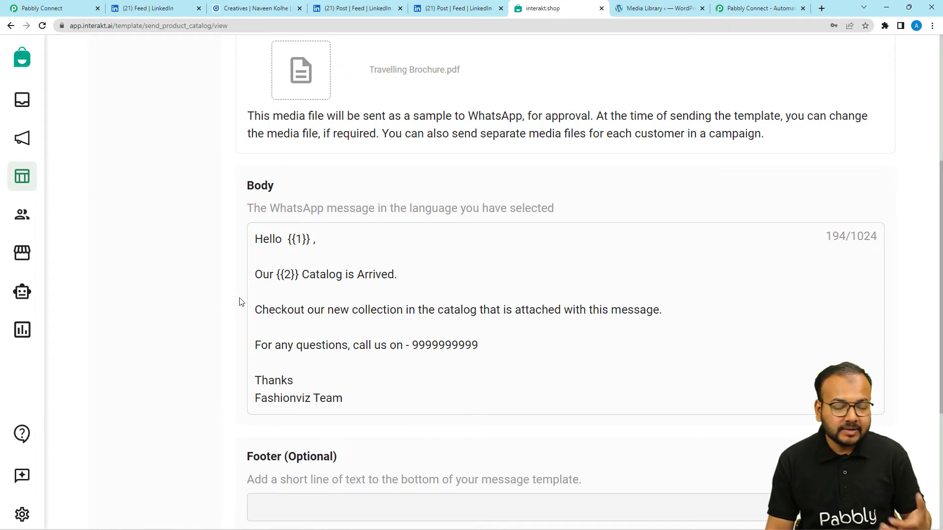
scroll(231, 306, "up", 2)
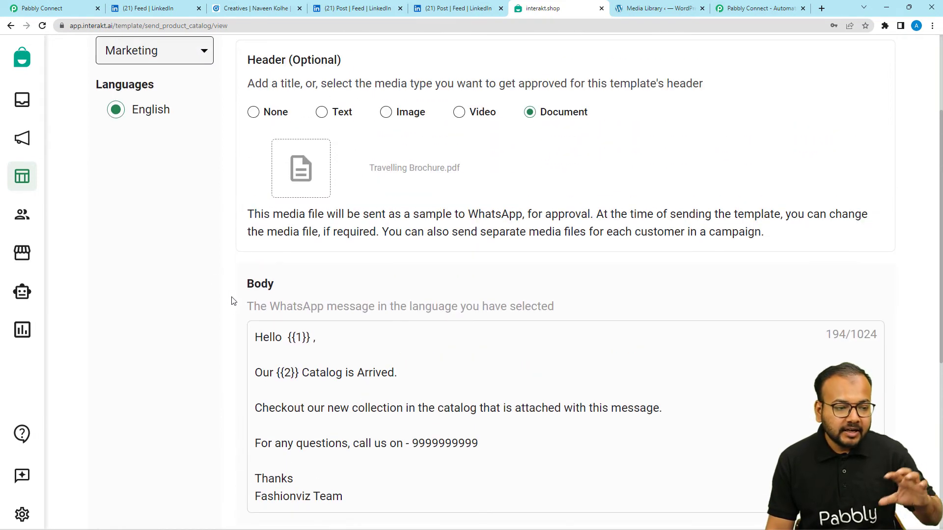
scroll(207, 276, "up", 2)
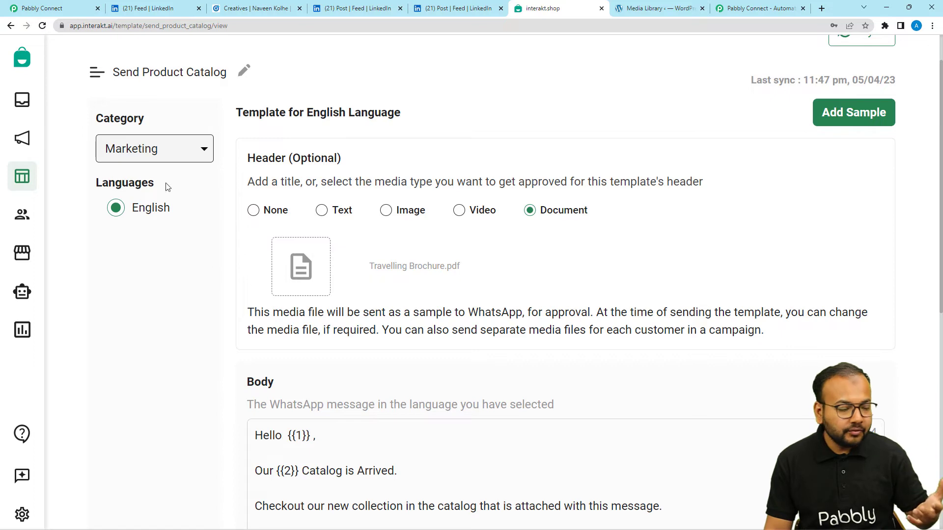
left_click(54, 4)
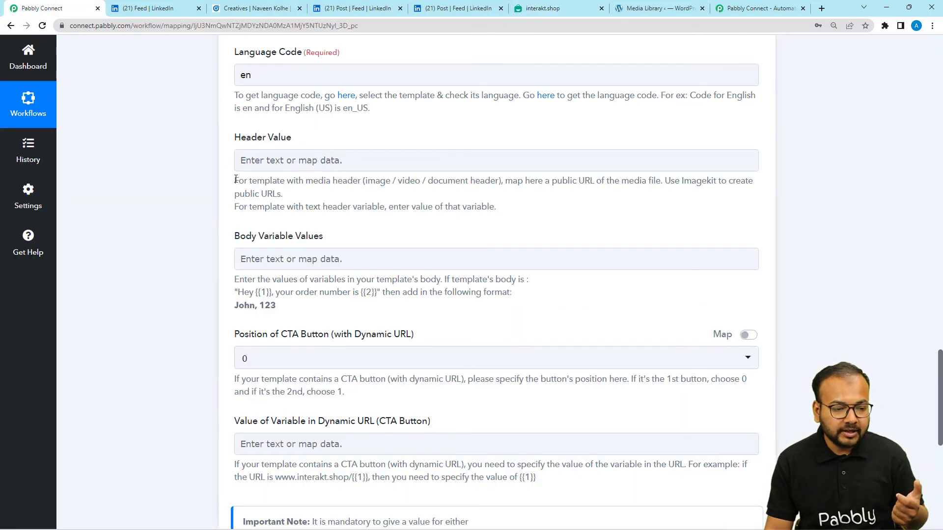
Verify Template Code Name send_product_catalog against Interakt, then view the brochure in WordPress Media Library
scroll(248, 86, "up", 1)
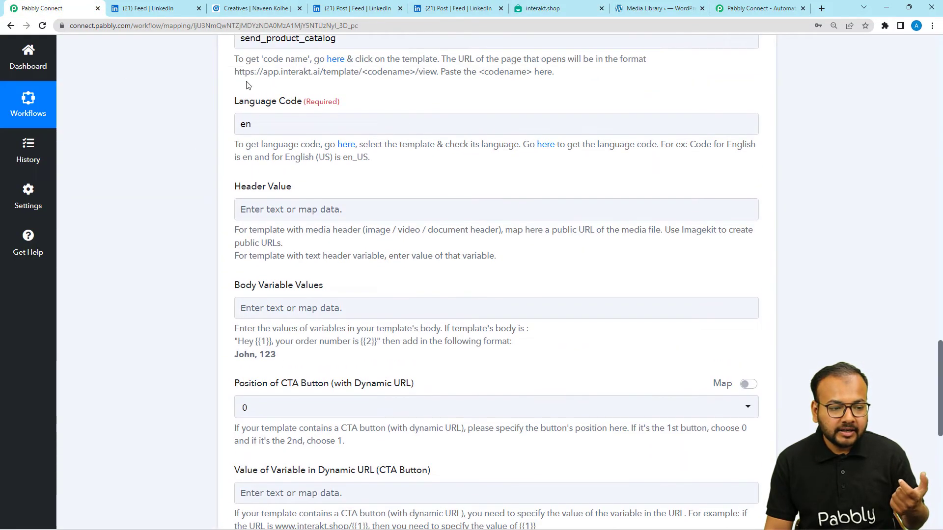
scroll(260, 58, "up", 2)
left_click(352, 133)
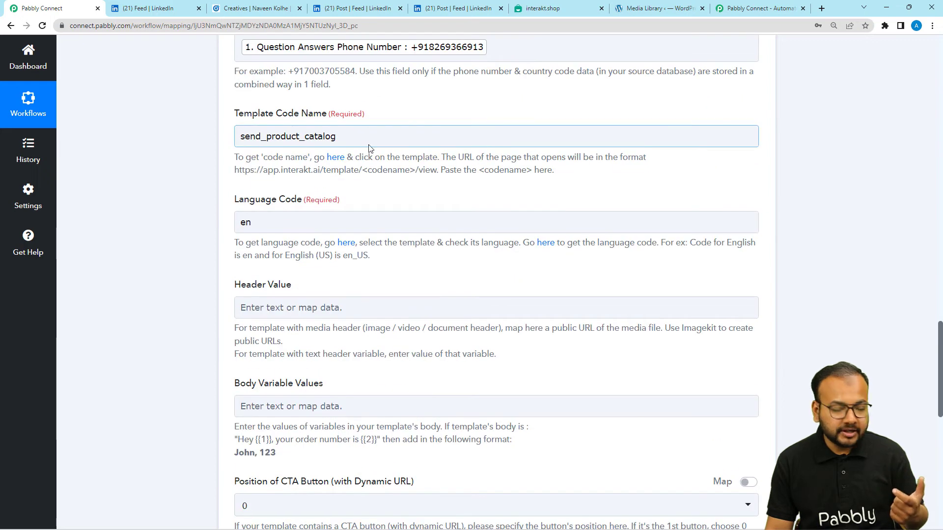
scroll(213, 213, "down", 2)
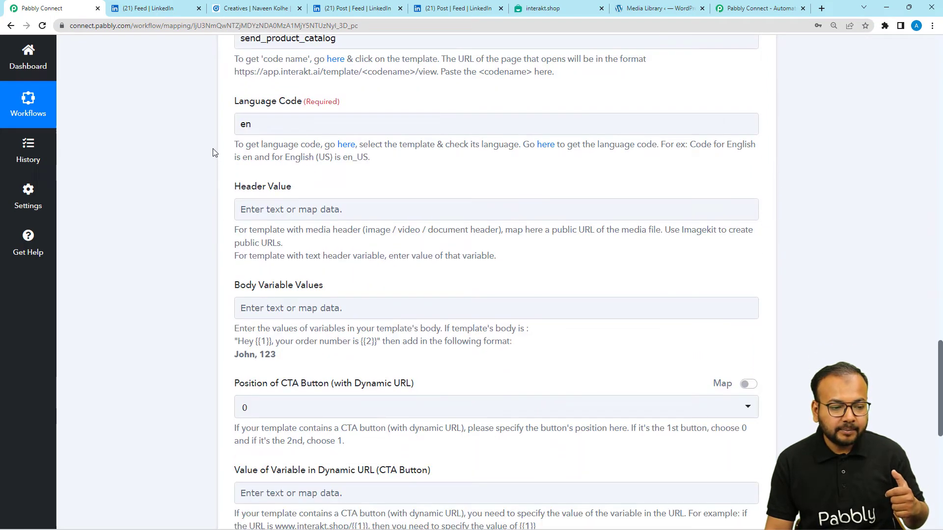
scroll(207, 178, "down", 2)
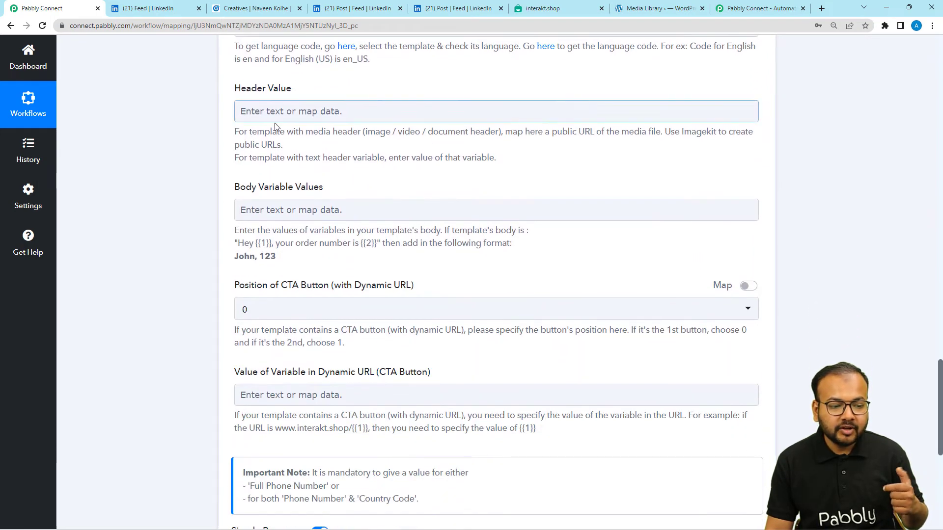
left_click(535, 13)
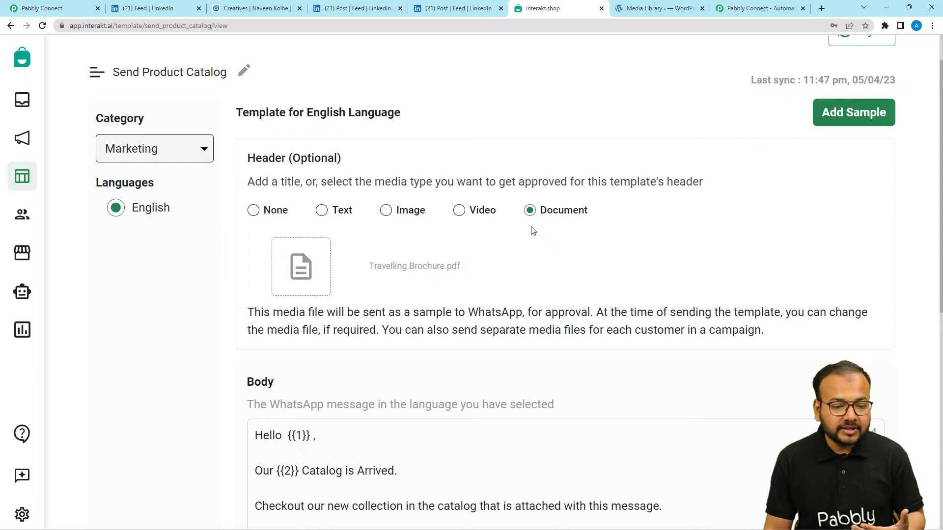
left_click(77, 13)
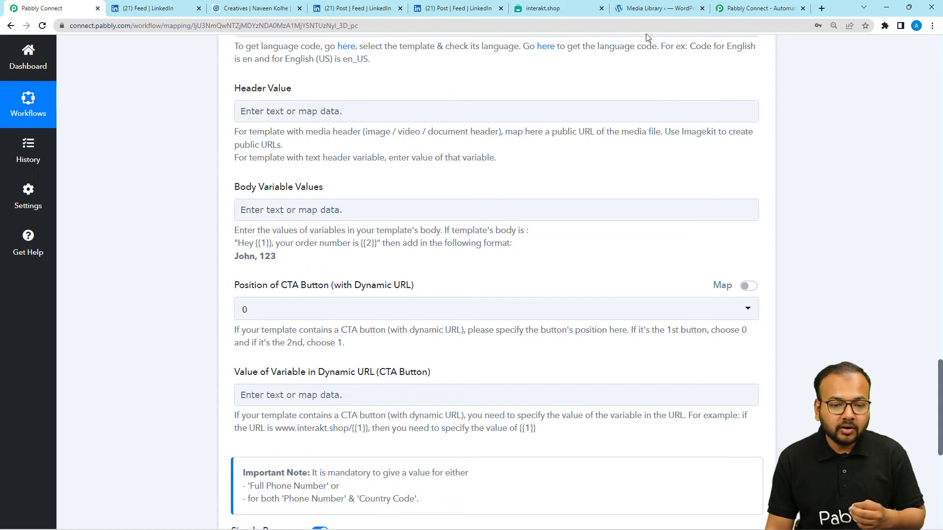
left_click(653, 8)
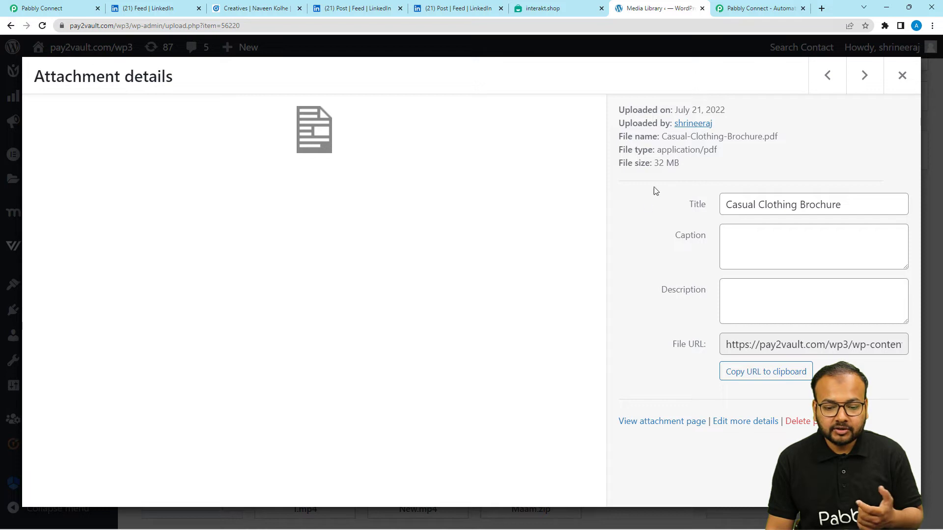
Paste the Casual-Clothing-Brochure.pdf file URL from WordPress into Header Value
left_click(754, 381)
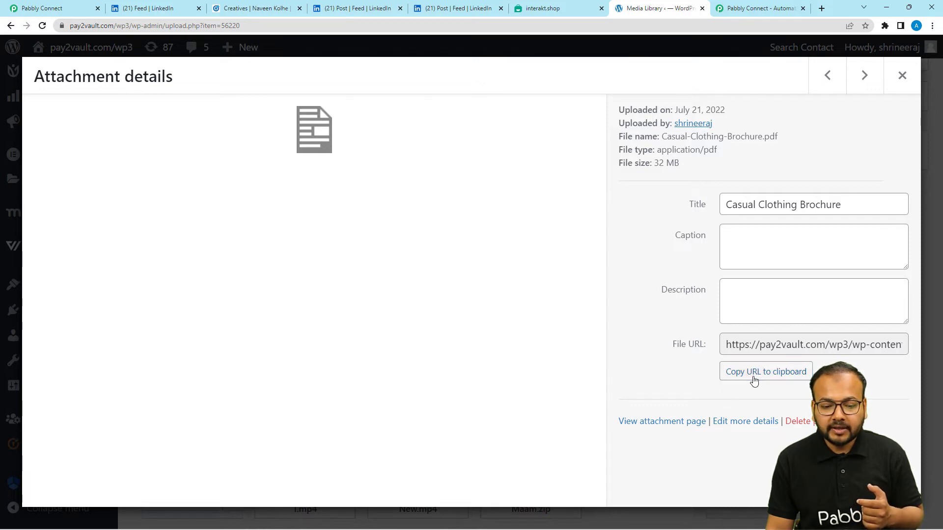
left_click(54, 7)
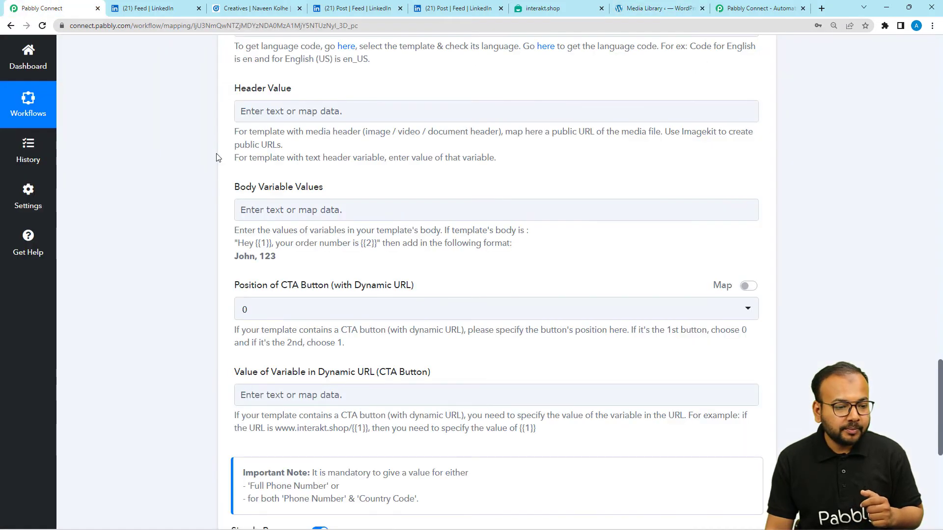
right_click(260, 114)
left_click(290, 198)
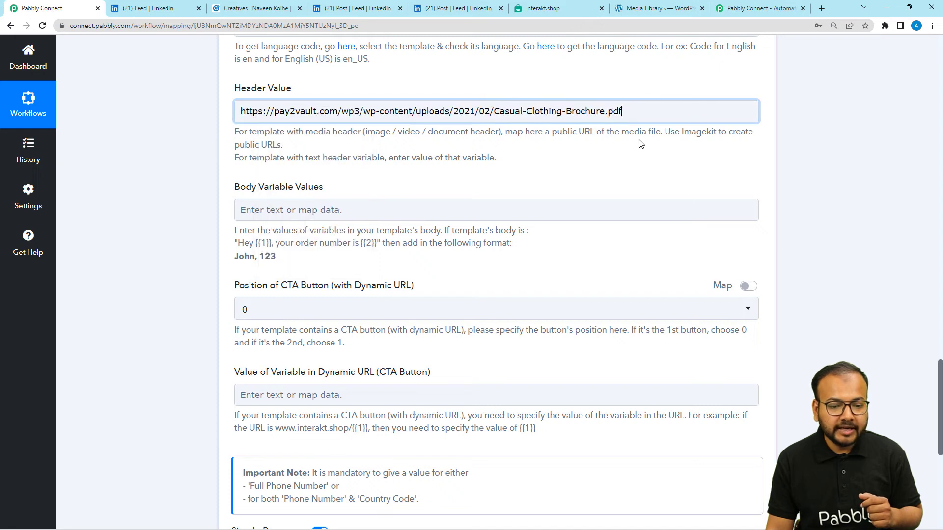
left_click(620, 164)
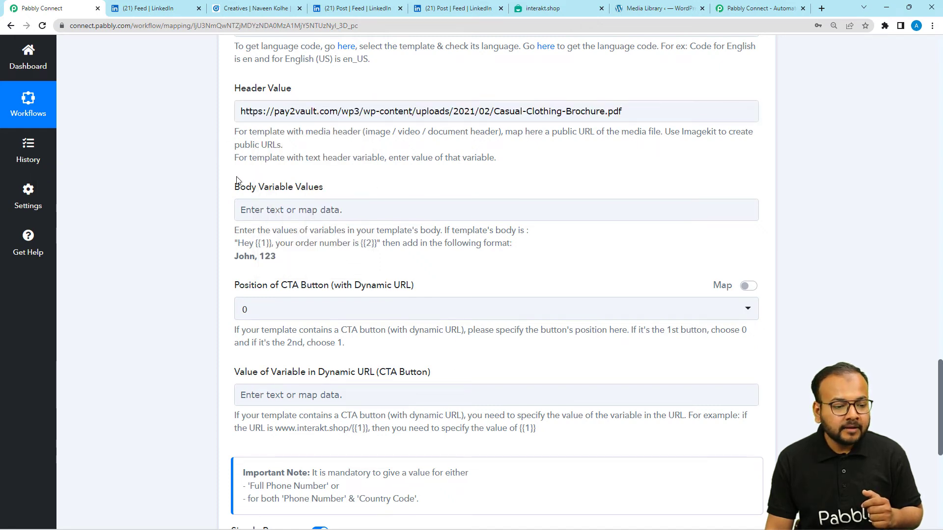
scroll(236, 180, "down", 1)
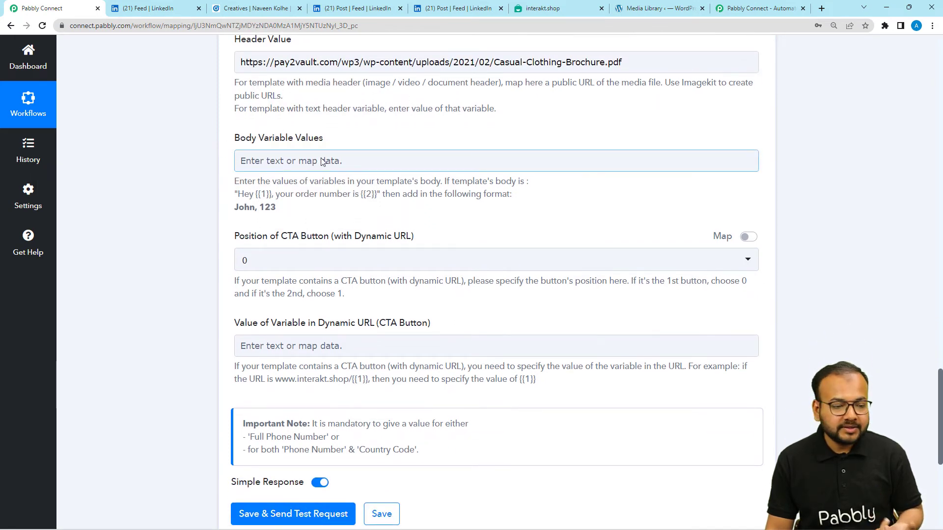
left_click(540, 9)
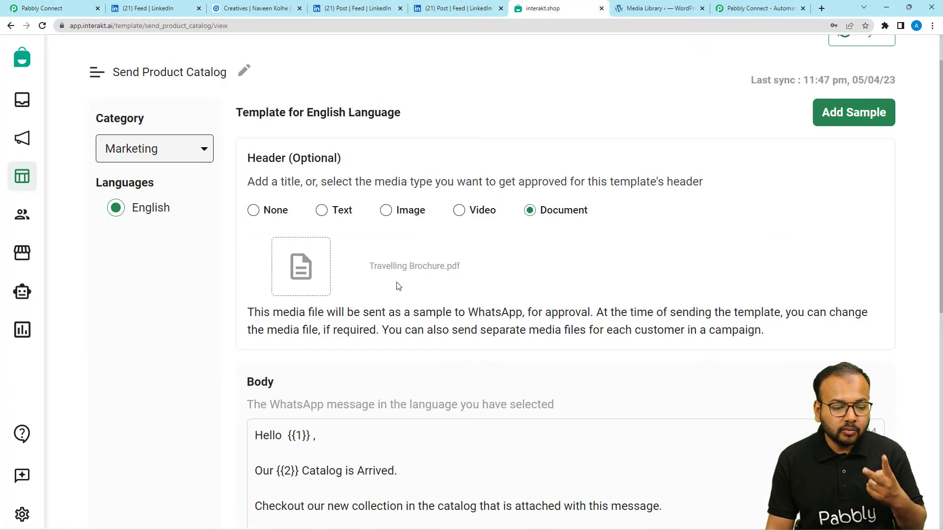
scroll(398, 287, "down", 4)
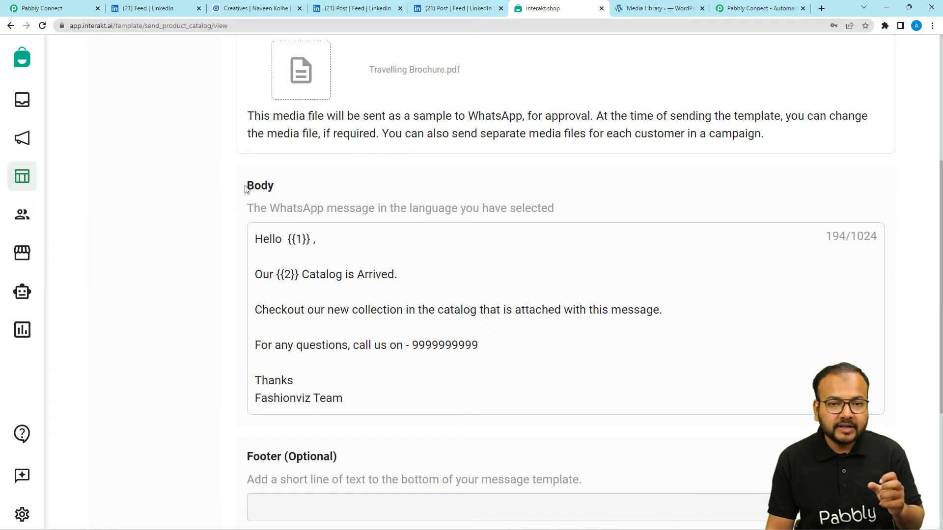
left_click(49, 10)
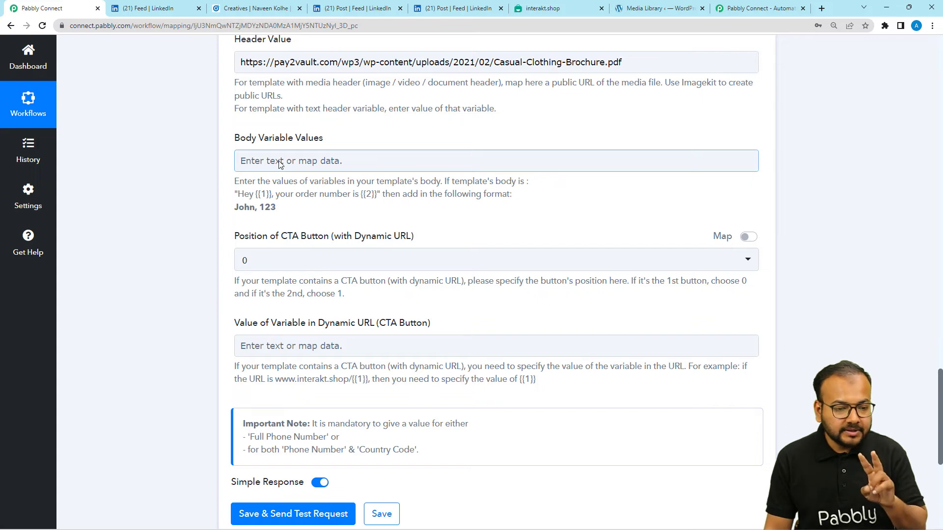
Compare the Interakt template body with the Body Variable Values field in Pabbly
left_click(515, 8)
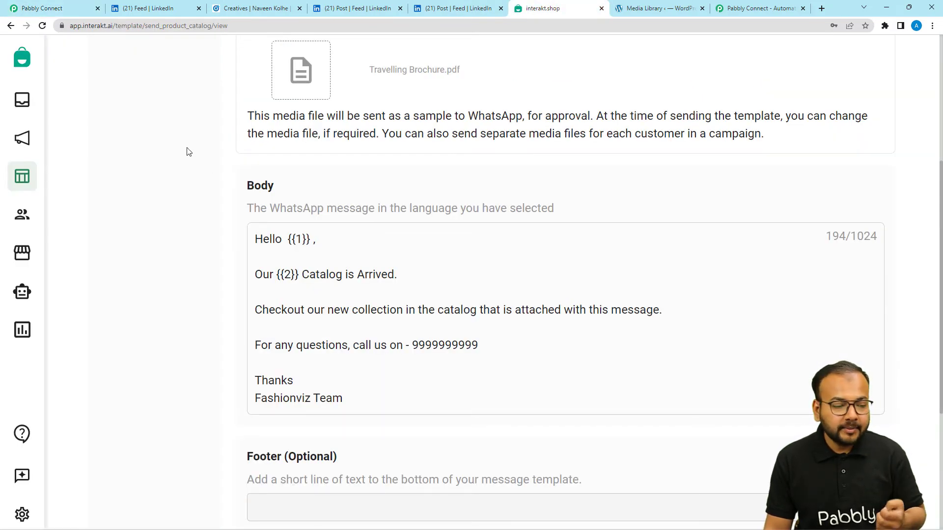
left_click(77, 11)
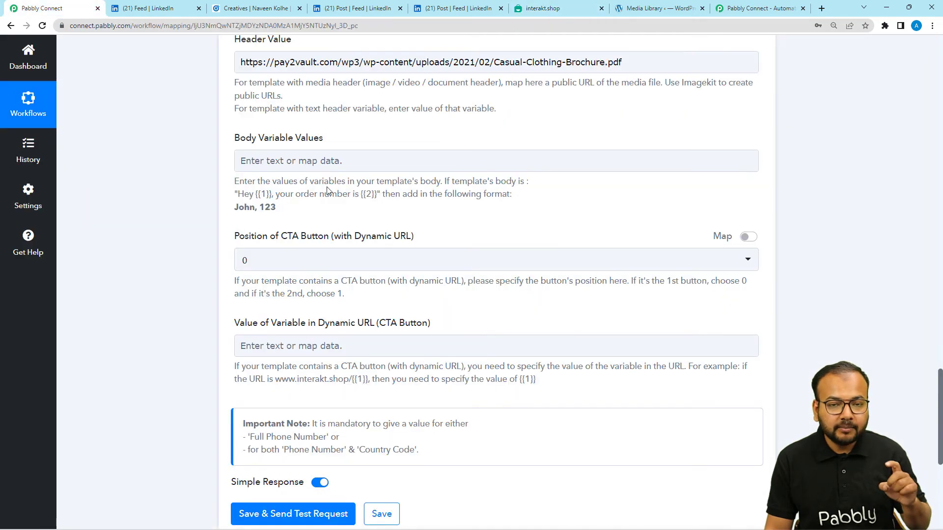
scroll(336, 180, "up", 2)
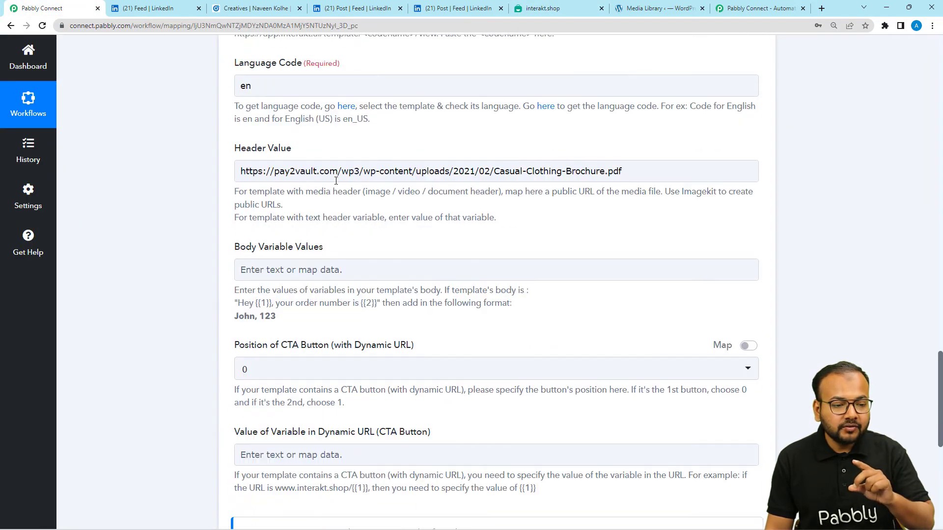
scroll(335, 181, "up", 15)
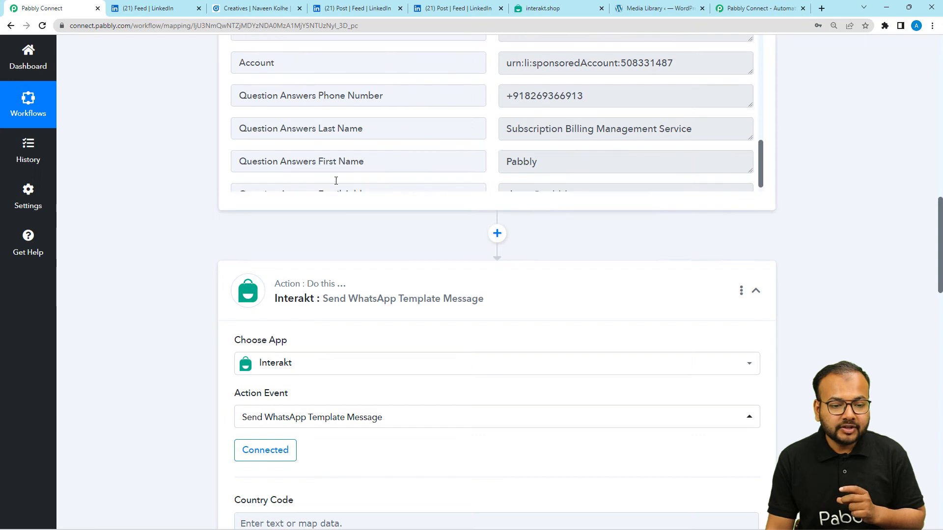
scroll(332, 174, "up", 1)
scroll(363, 164, "down", 1)
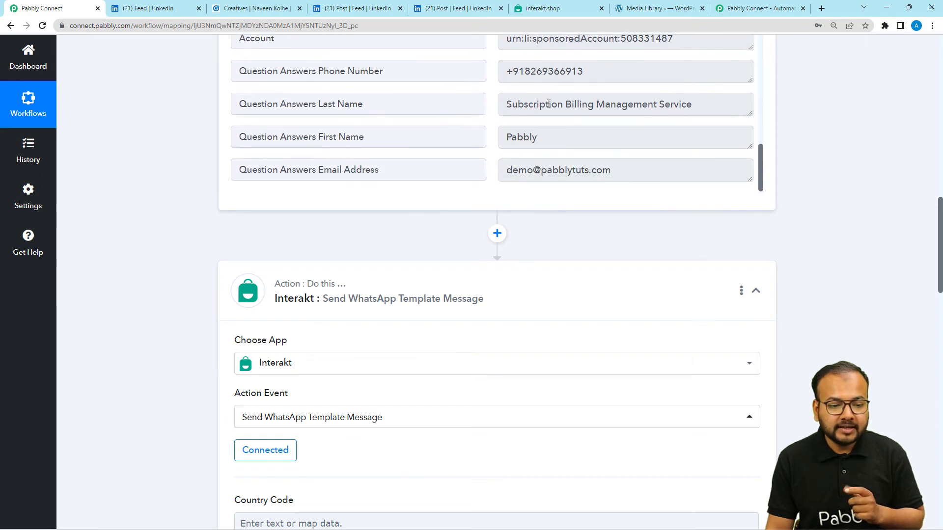
scroll(108, 271, "down", 7)
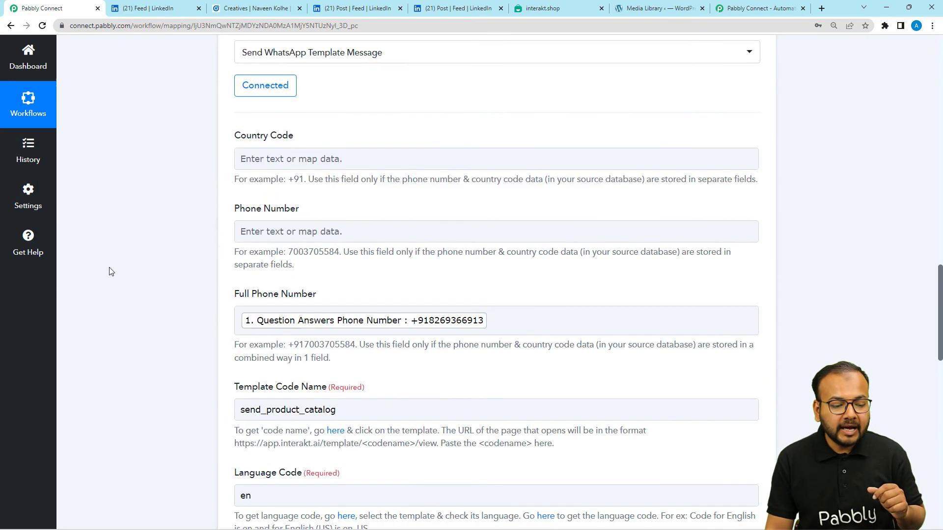
scroll(111, 272, "down", 8)
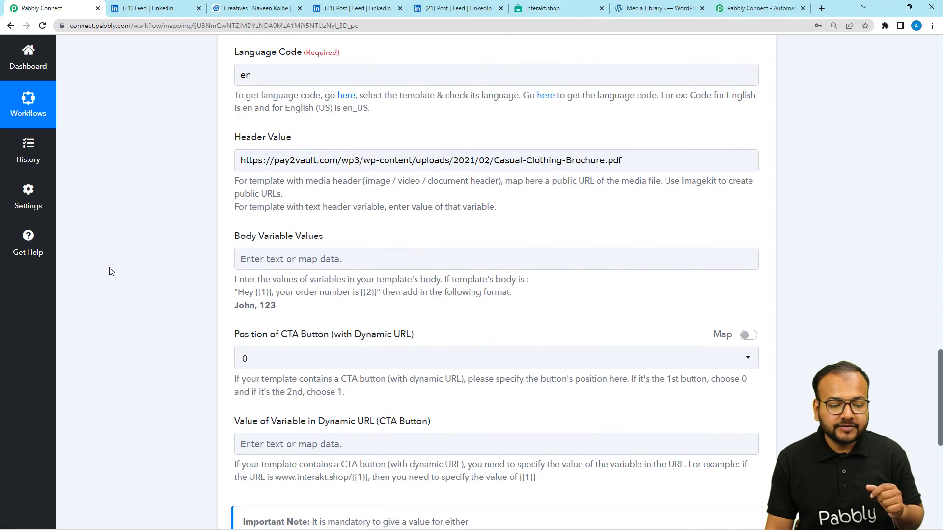
scroll(111, 271, "down", 3)
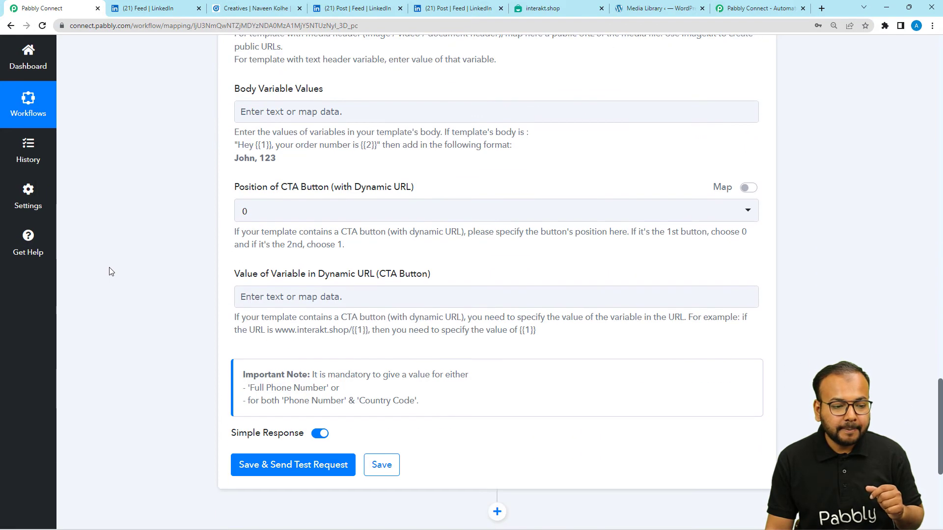
Map Question Answers First Name into Body Variable Values, followed by a comma
left_click(261, 112)
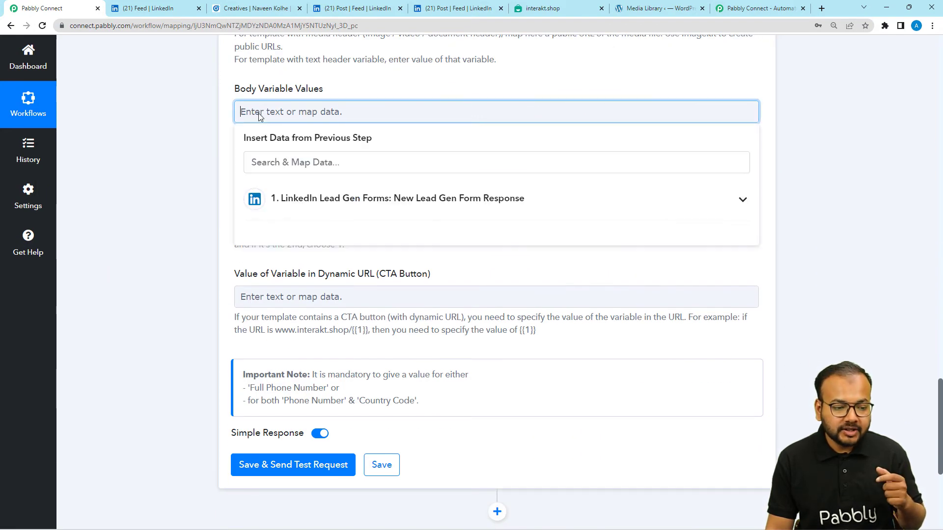
left_click(280, 212)
left_click_drag(756, 237, 759, 490)
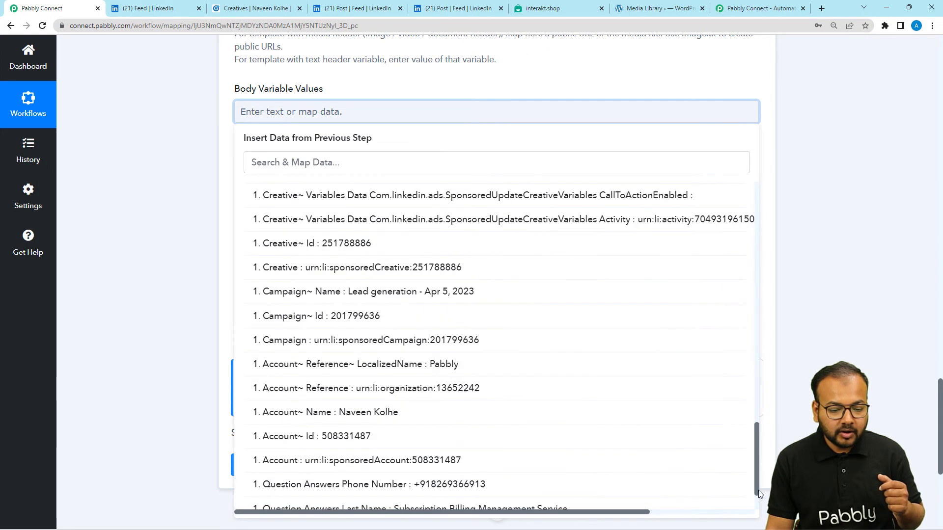
scroll(758, 493, "down", 1)
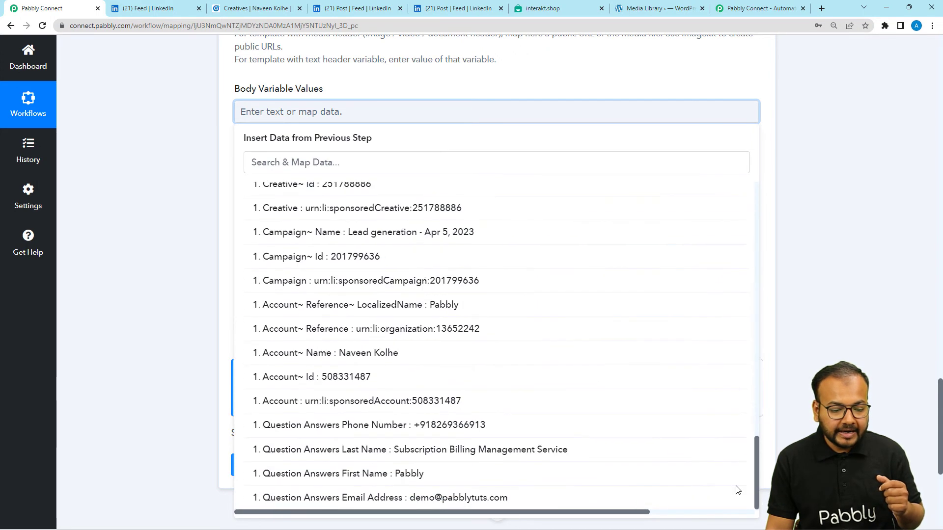
left_click(346, 474)
type(",")
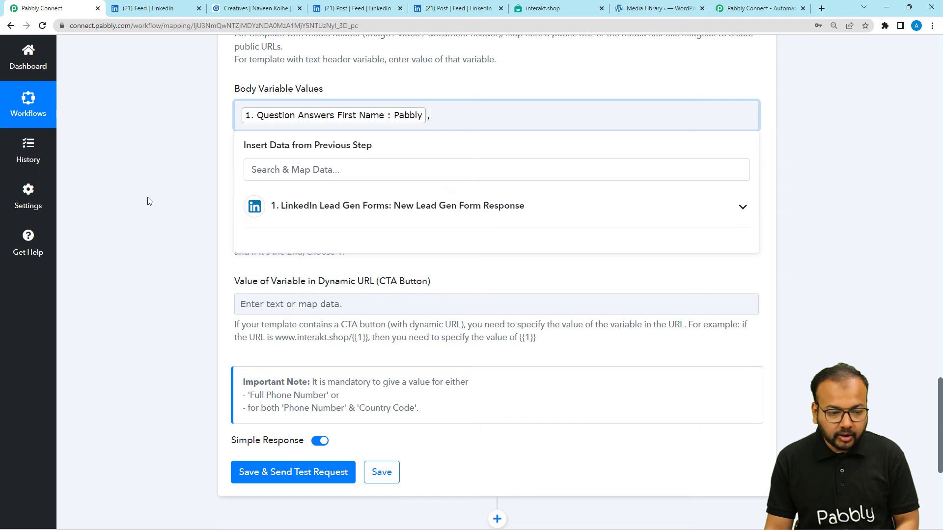
left_click(148, 201)
Check the template's second variable in Interakt while continuing the body values
left_click(560, 9)
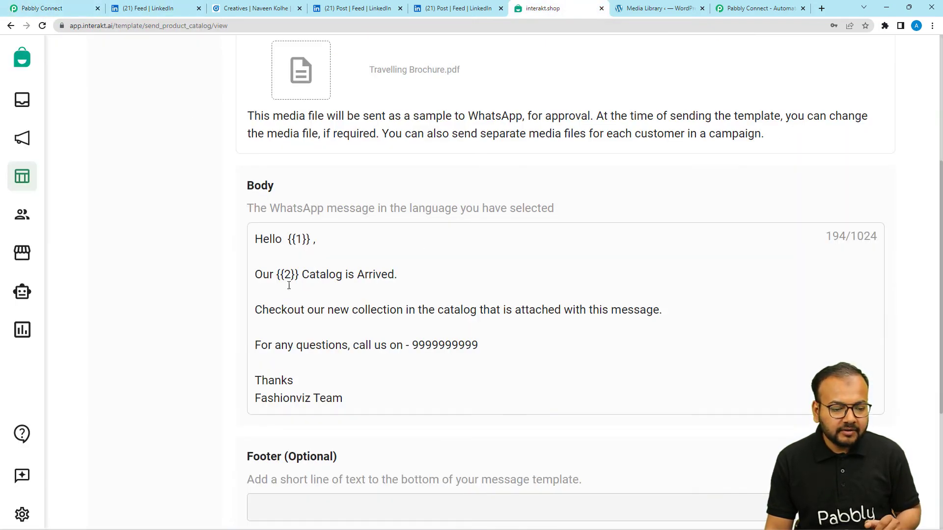
left_click(74, 10)
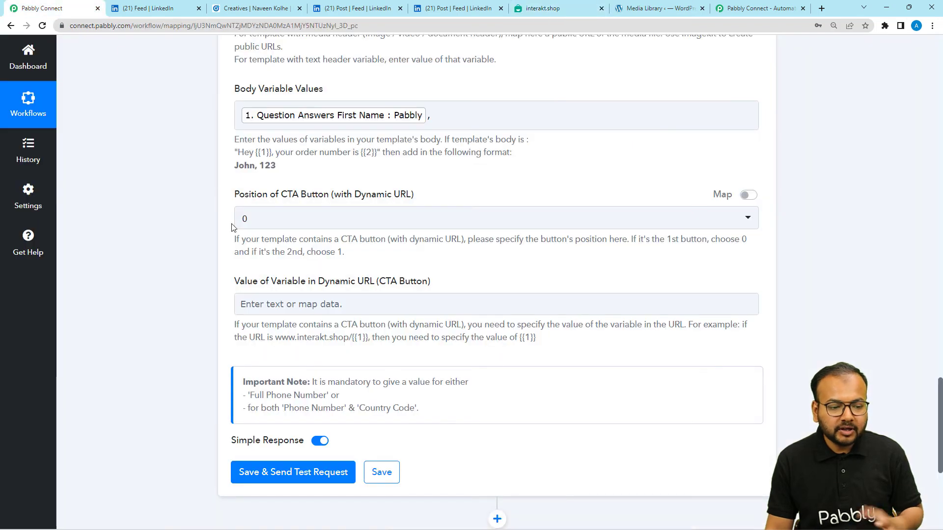
left_click(443, 122)
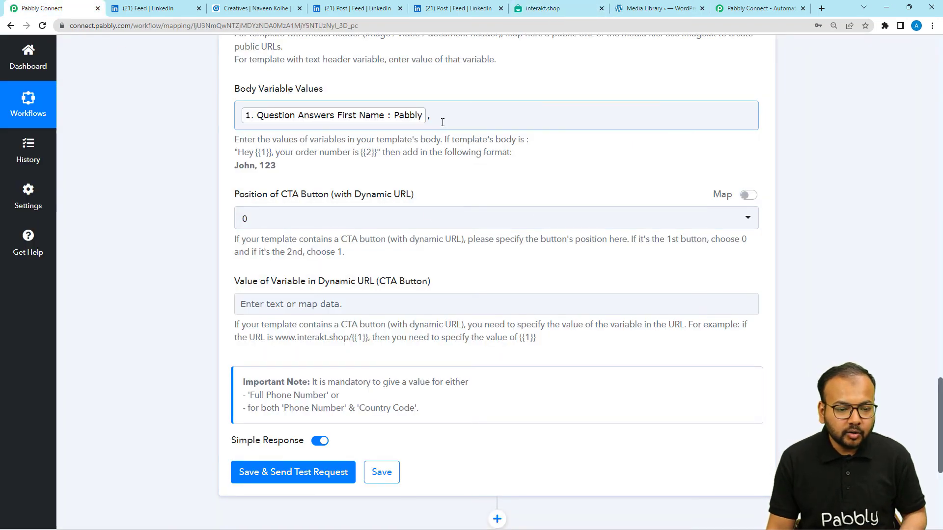
left_click(443, 123)
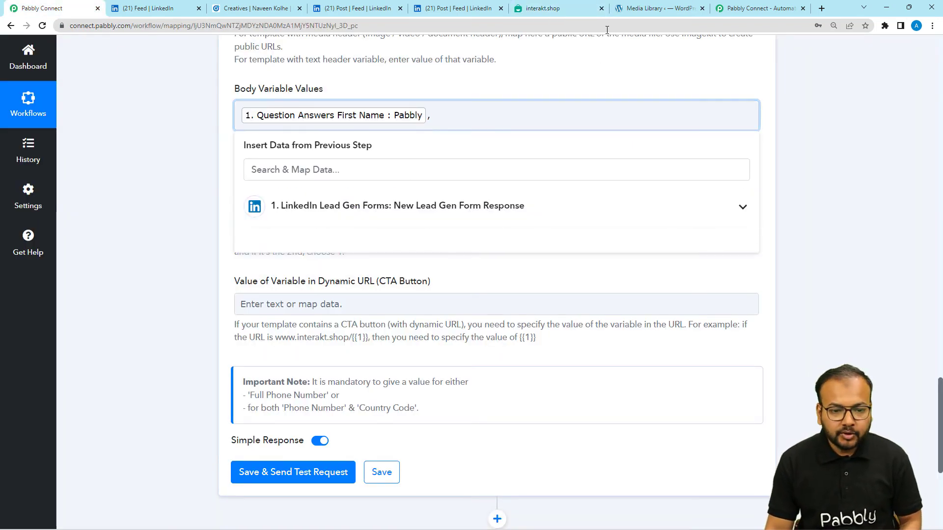
left_click(555, 9)
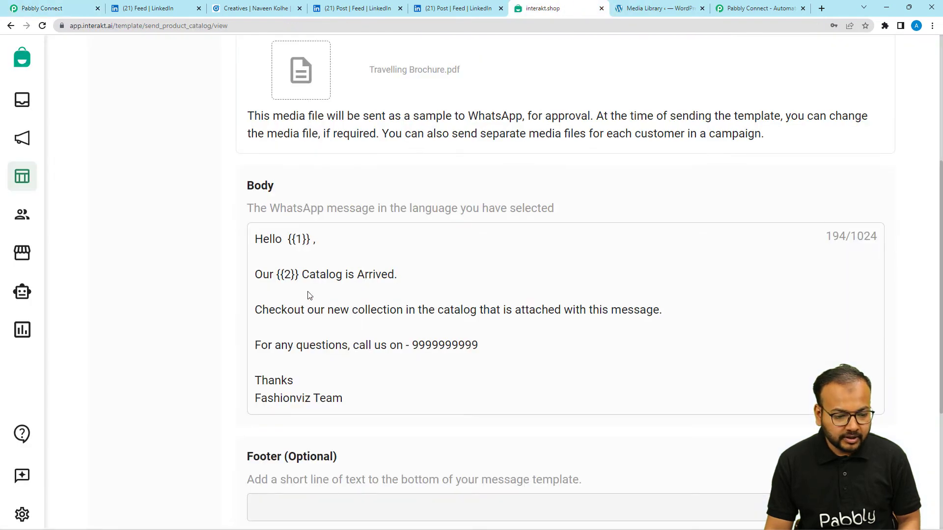
left_click(61, 8)
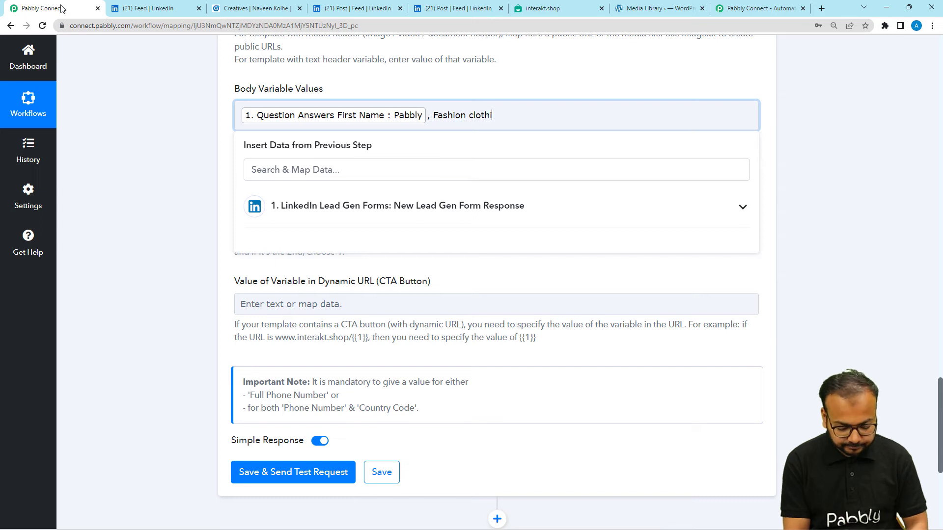
Finish the body values and review all filled Interakt action fields
left_click(111, 141)
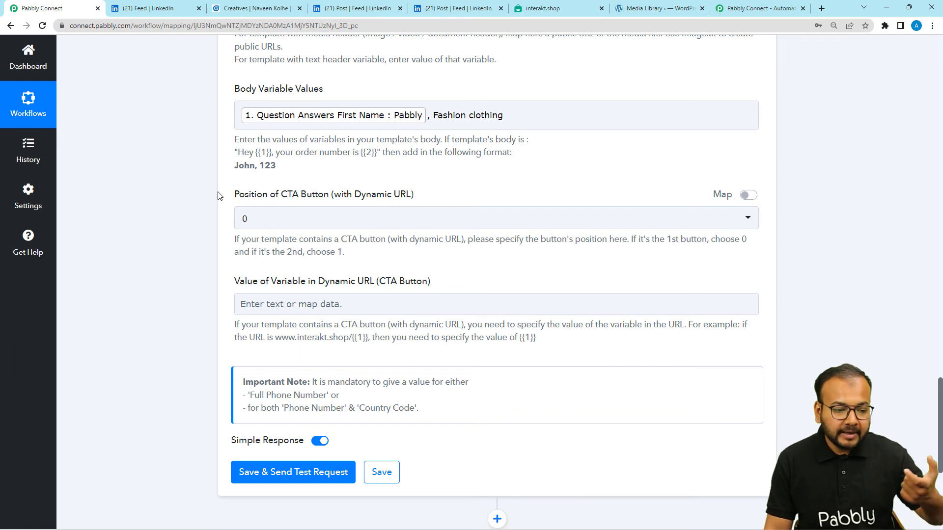
scroll(219, 196, "down", 1)
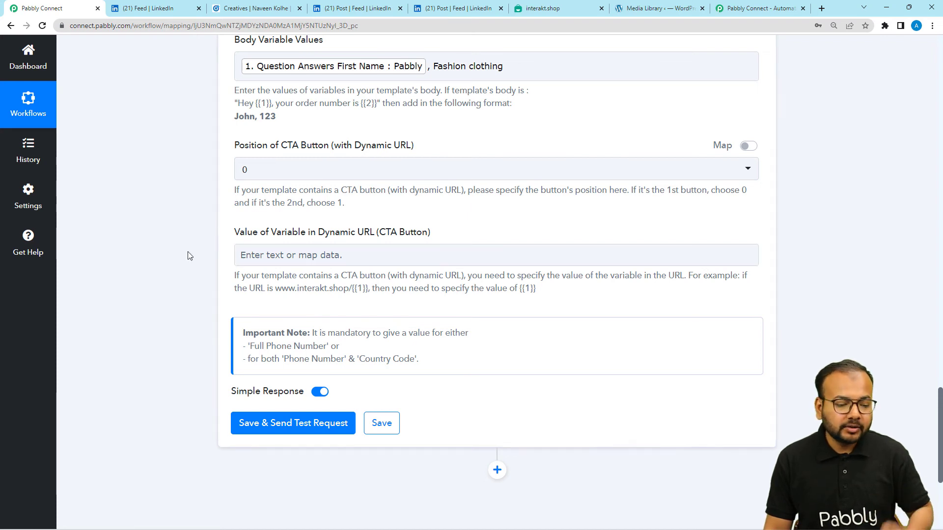
scroll(183, 261, "down", 2)
scroll(183, 261, "down", 2)
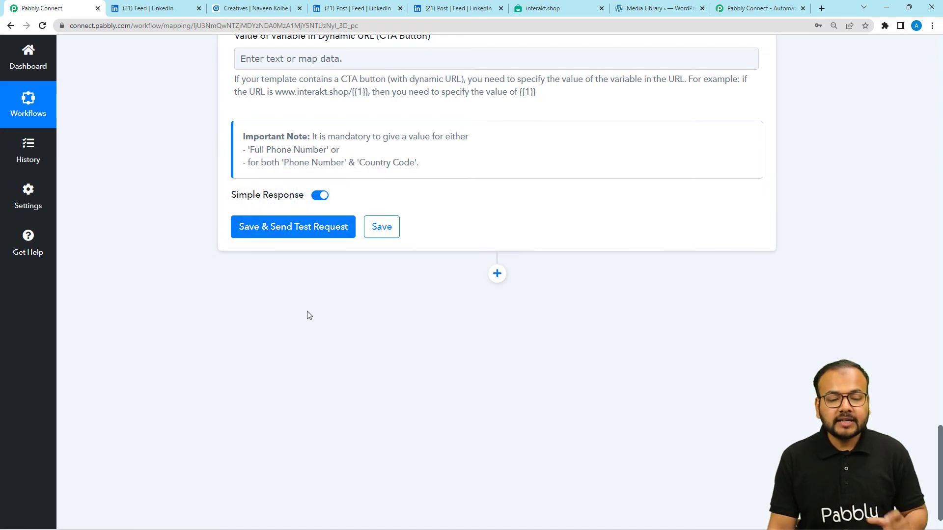
scroll(305, 312, "up", 8)
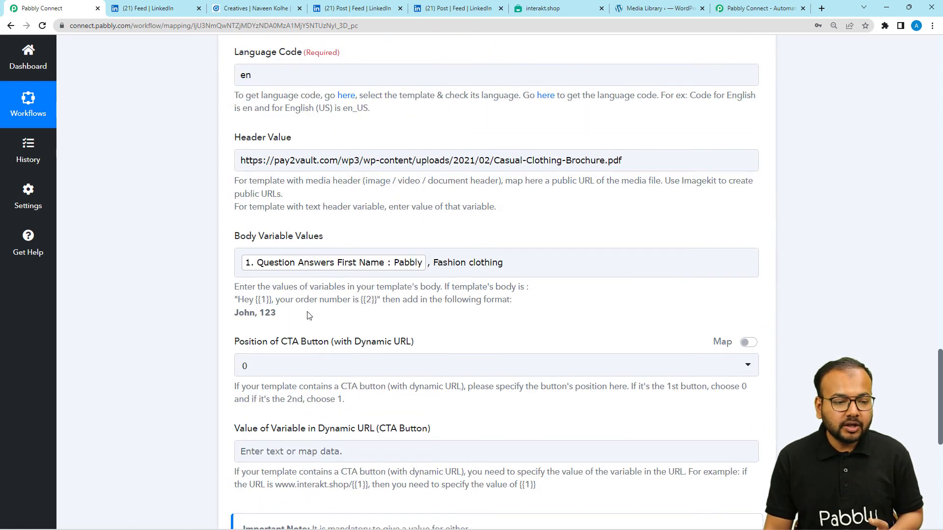
scroll(307, 315, "up", 6)
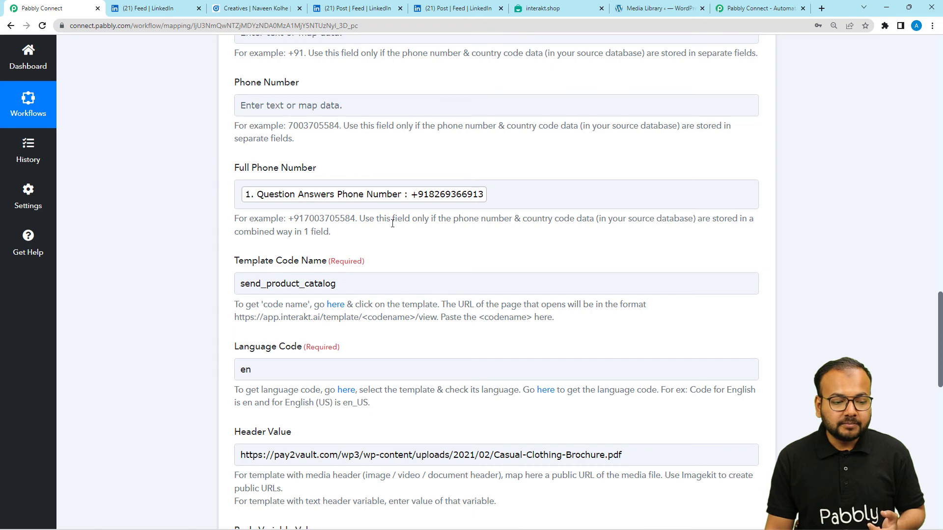
scroll(165, 261, "down", 3)
scroll(165, 261, "down", 5)
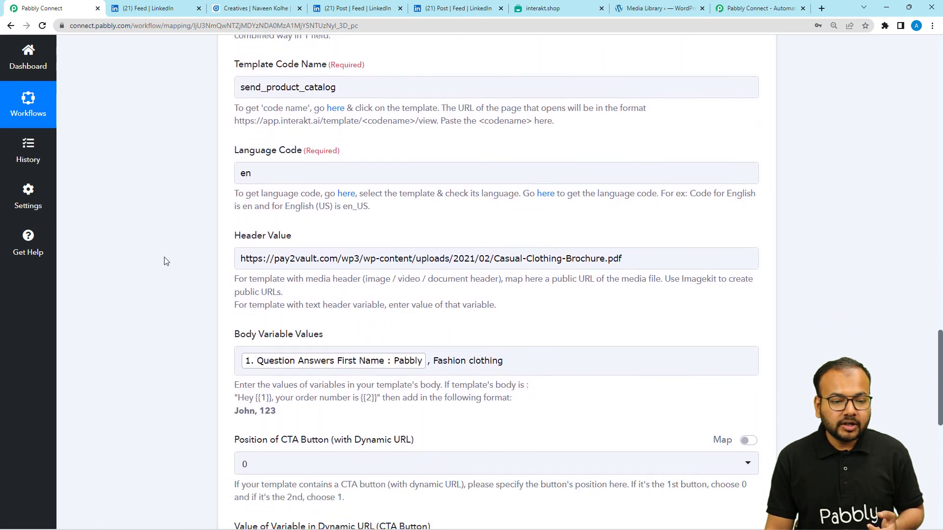
scroll(165, 261, "down", 2)
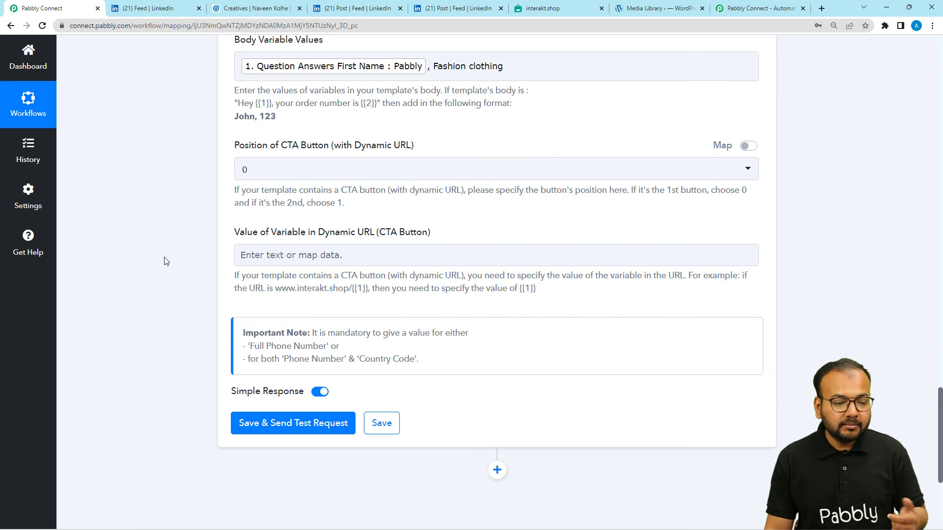
scroll(165, 261, "down", 2)
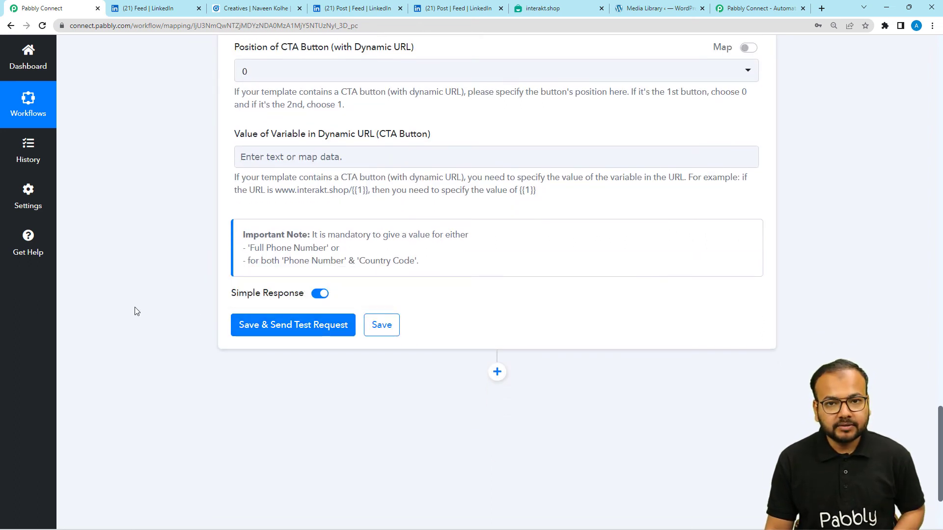
scroll(122, 267, "down", 1)
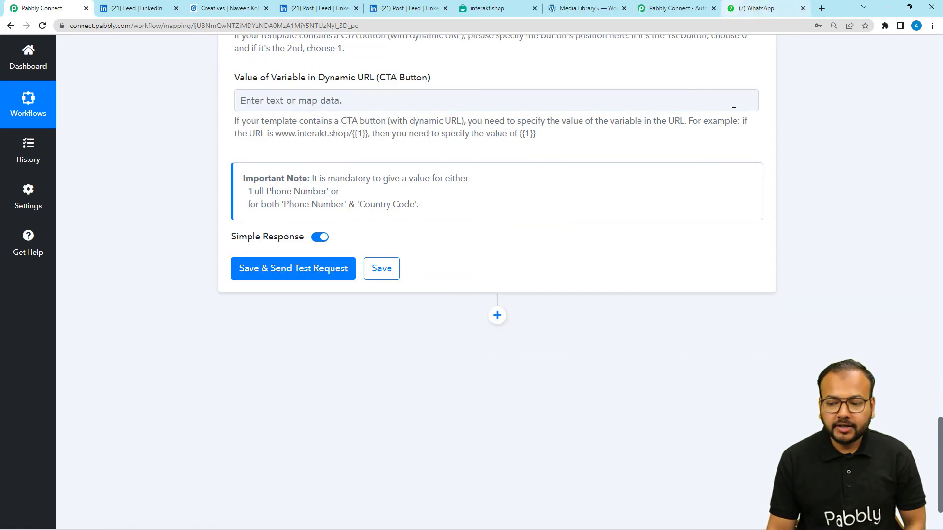
Save the Interakt step, send a test request, and collapse the response
left_click(309, 268)
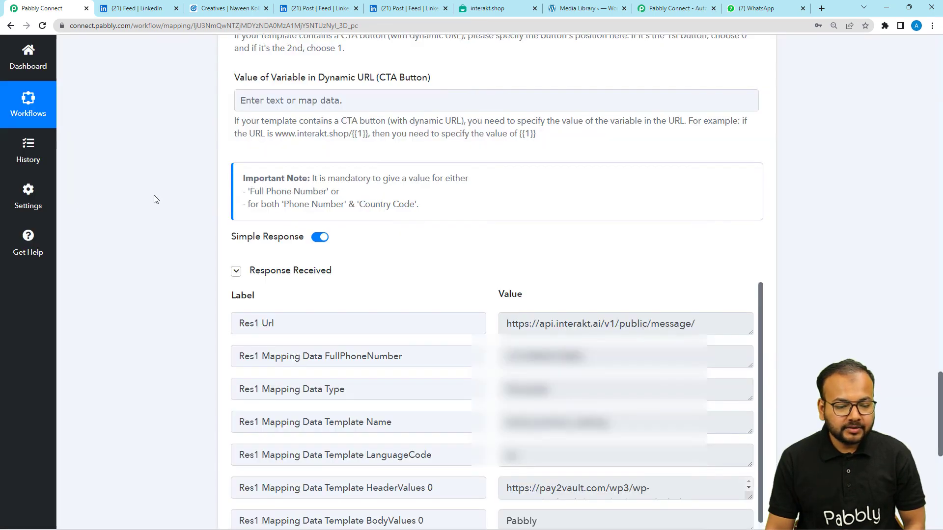
left_click(268, 273)
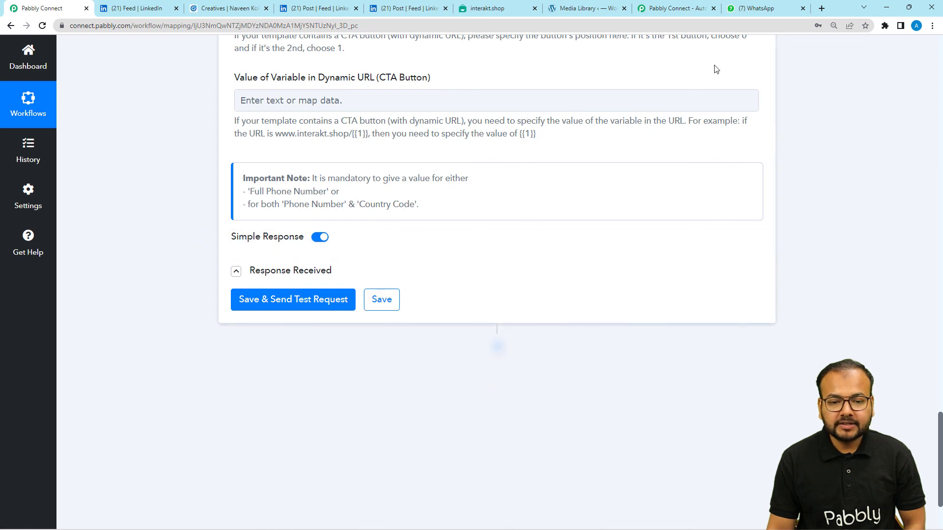
left_click(769, 13)
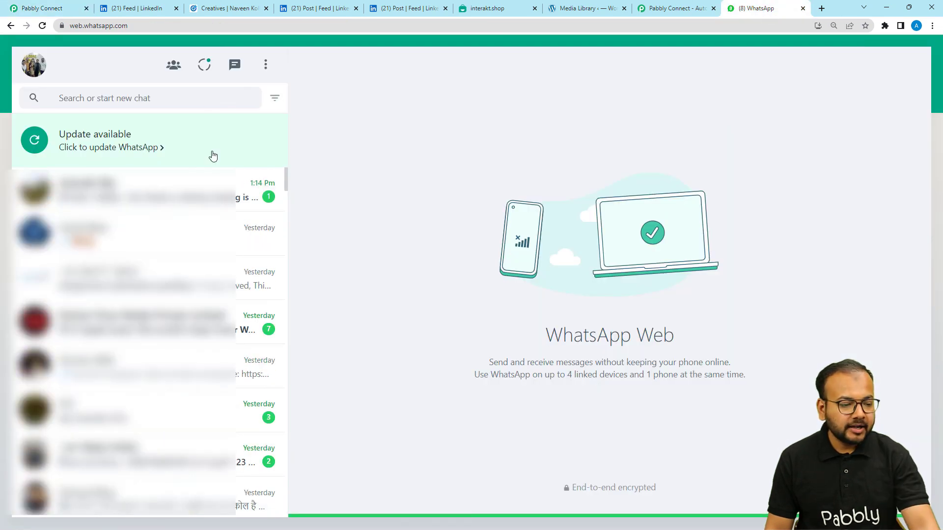
Confirm the template message arrived in the Interakt Wp chat and download Casual-Clothing-Brochure.pdf
left_click(148, 190)
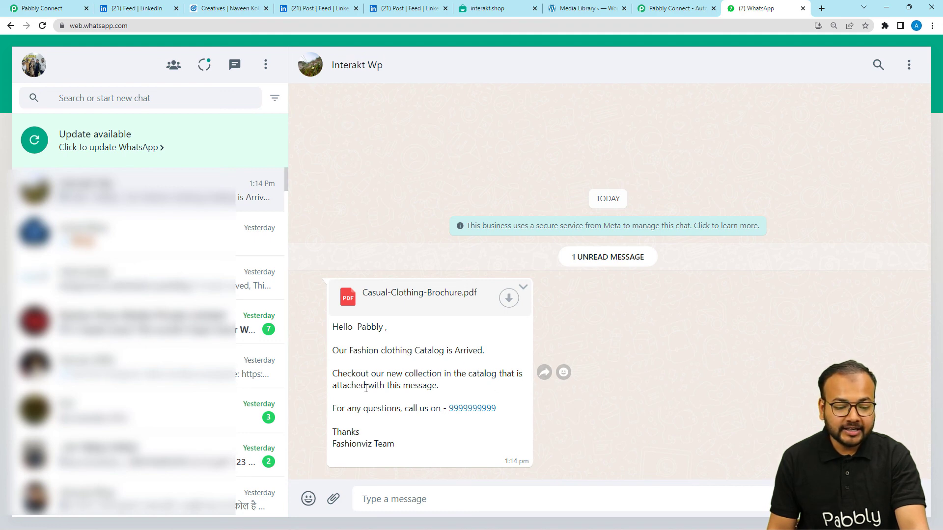
left_click(491, 297)
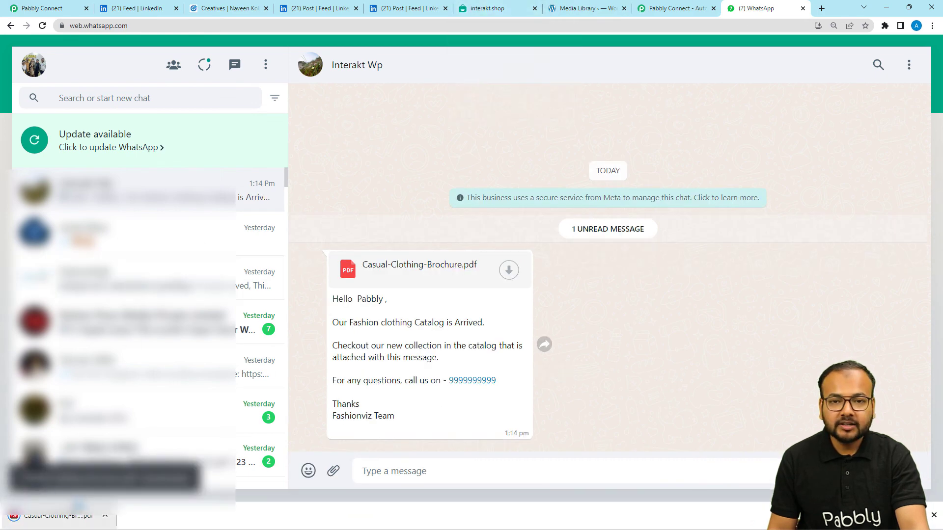
left_click(500, 8)
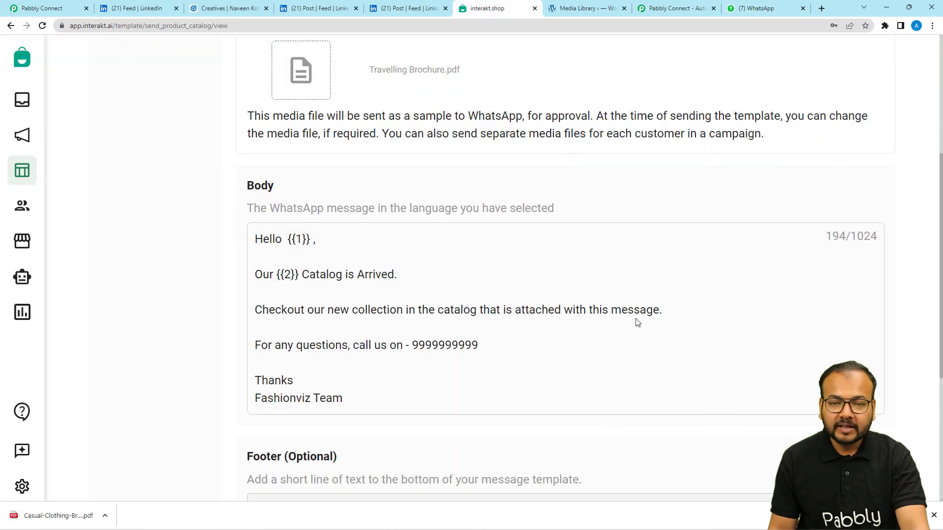
left_click(749, 13)
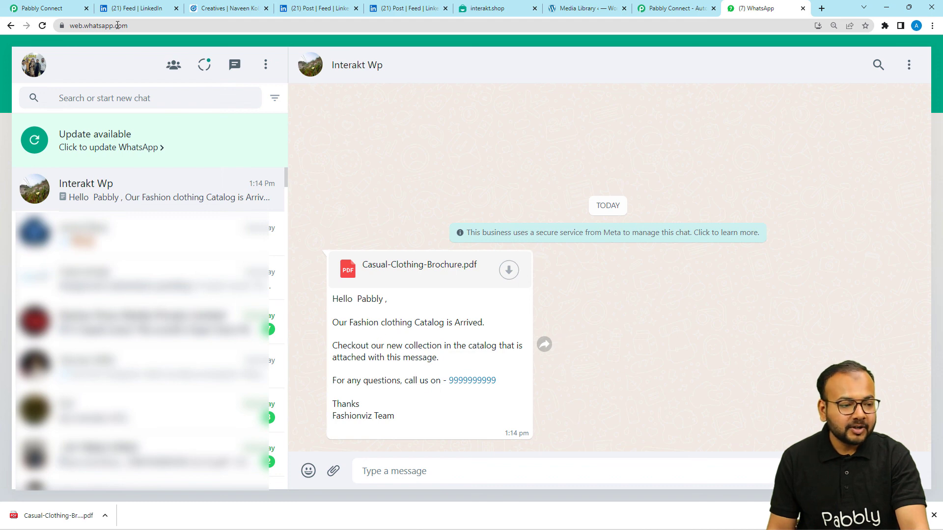
left_click(70, 8)
scroll(138, 206, "up", 4)
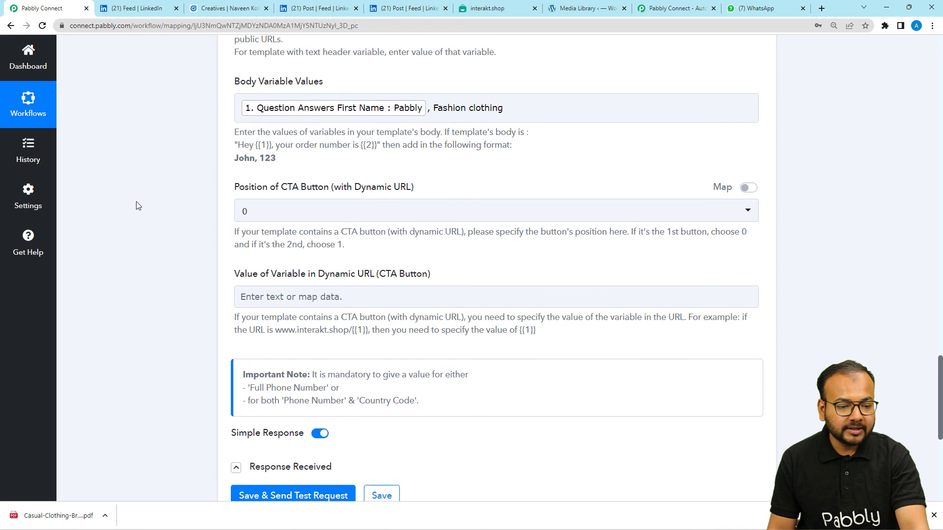